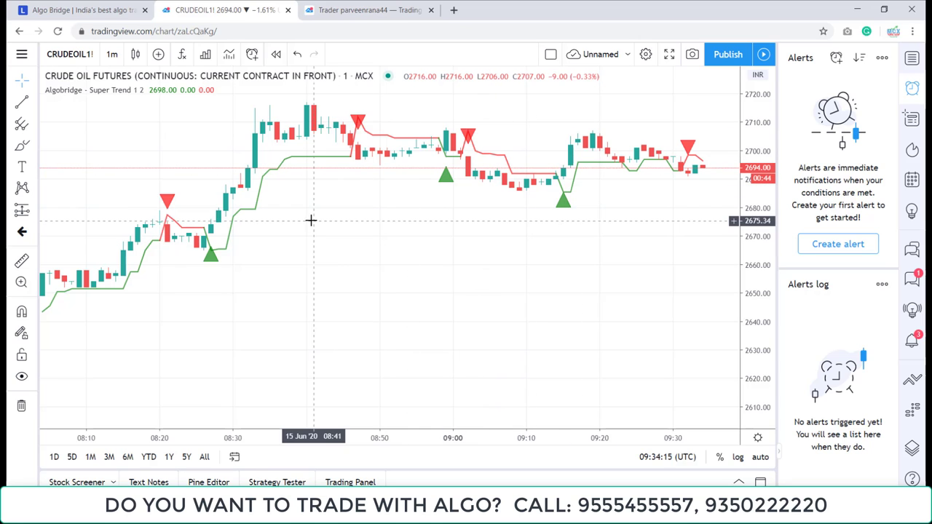
Step: Switch to the Algo Bridge site and open its home page, algobridge.in
click(63, 10)
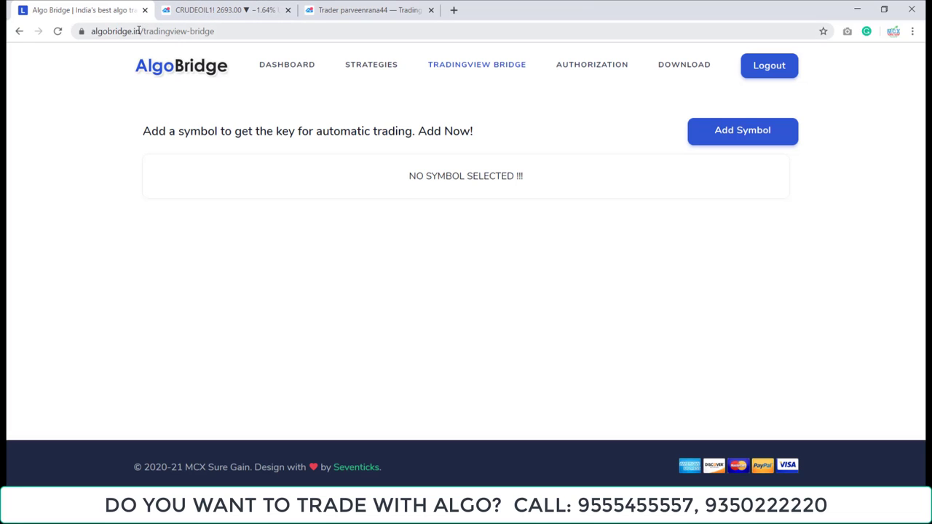
drag(138, 31, 279, 31)
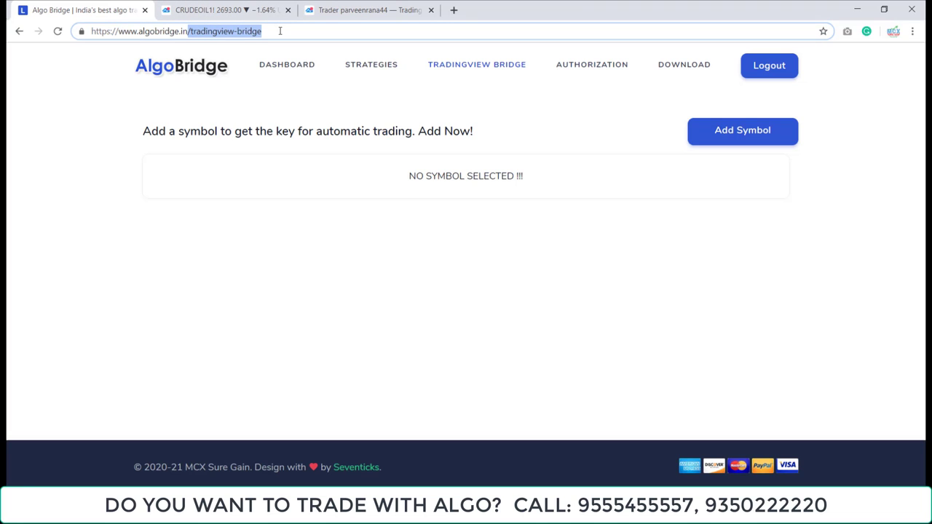
key(BackSpace)
key(Return)
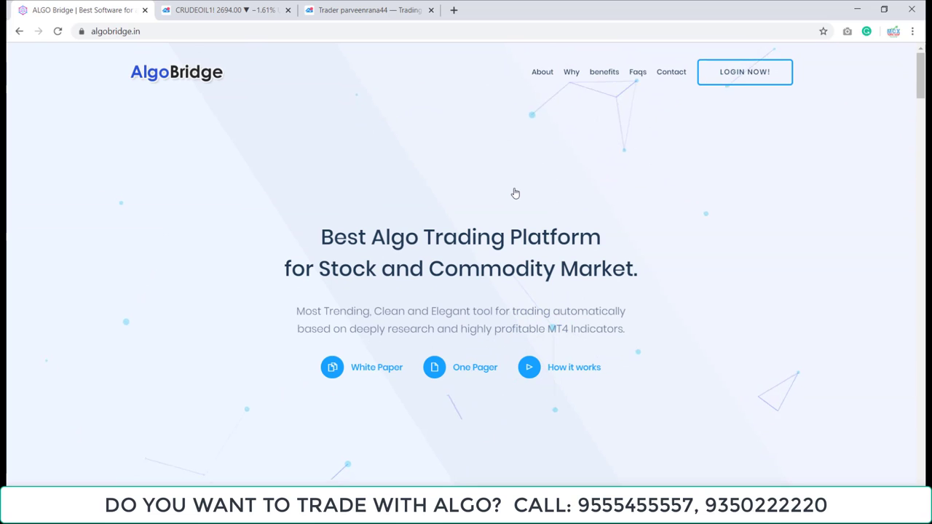
Step: Open the signup form from the login page and examine its required fields, including the Aliceblue Client ID
click(744, 75)
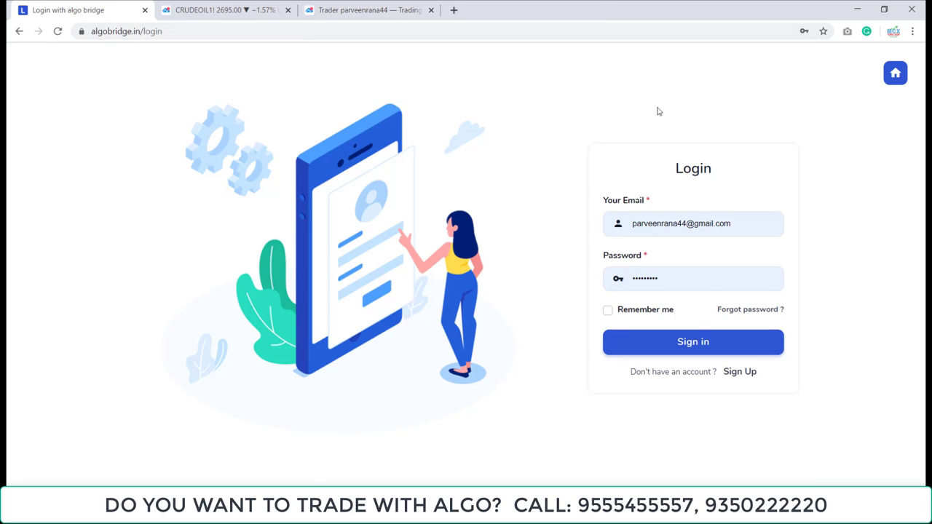
click(739, 373)
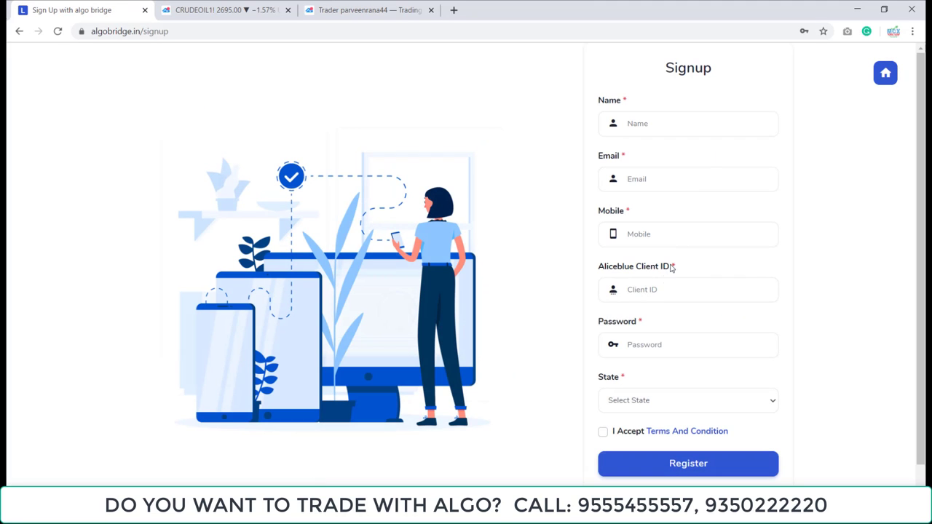
click(662, 289)
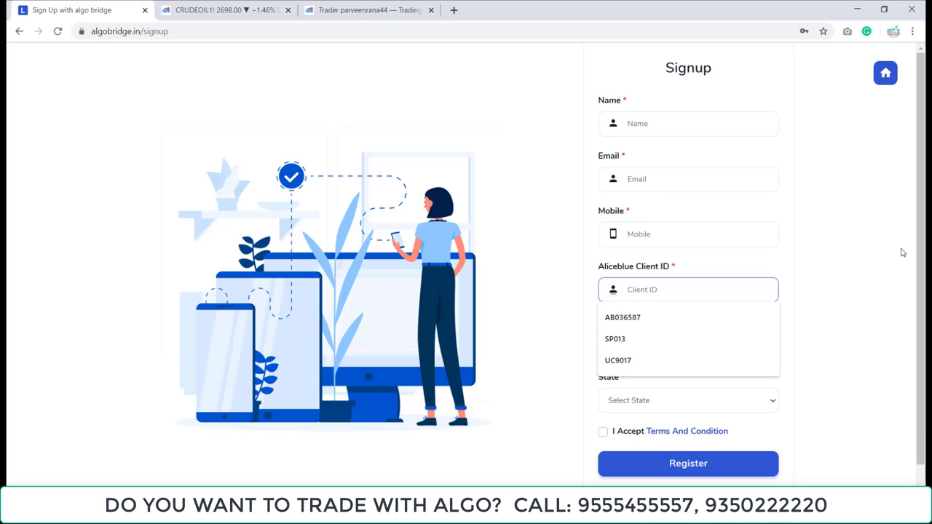
scroll(901, 262, down, 1)
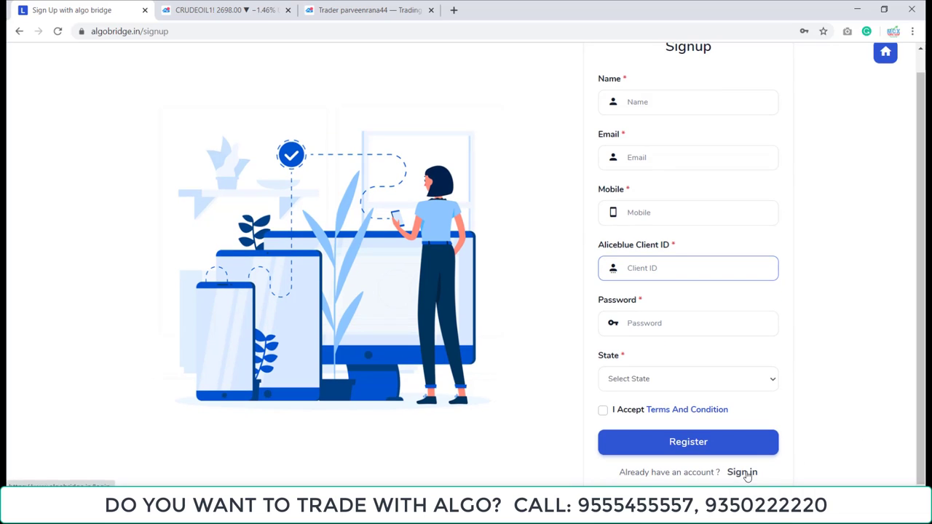
Step: Return from the signup form to the login page and sign in with the prefilled account credentials
click(743, 472)
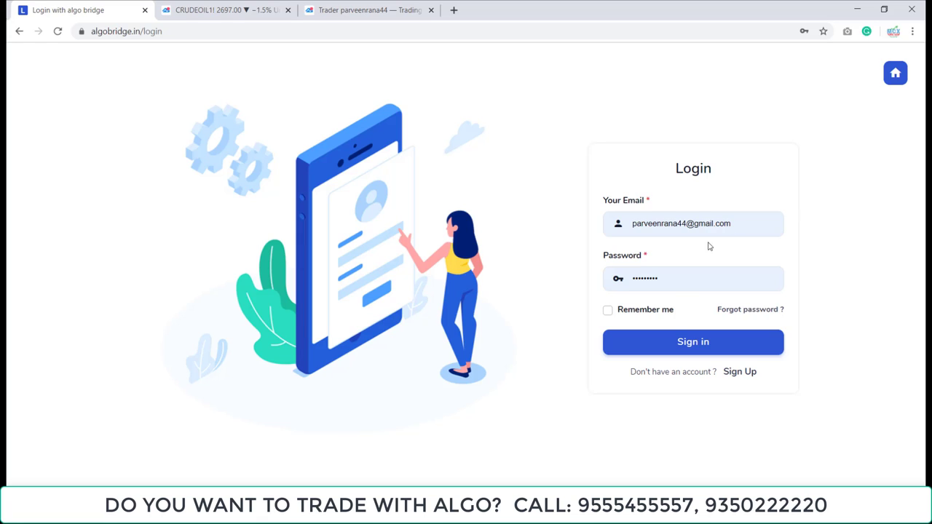
click(682, 344)
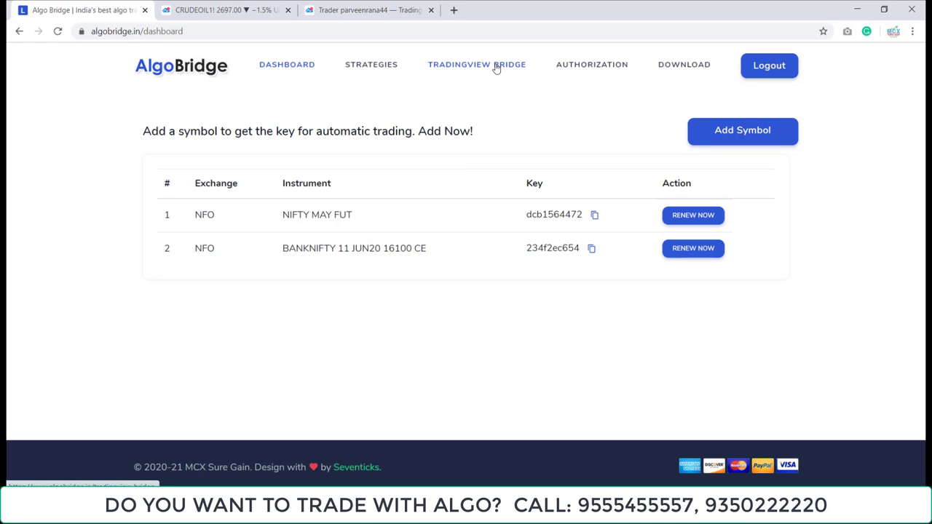
Step: Open the authorization page and examine the MT4 Unique ID and the Access Token fields
click(587, 67)
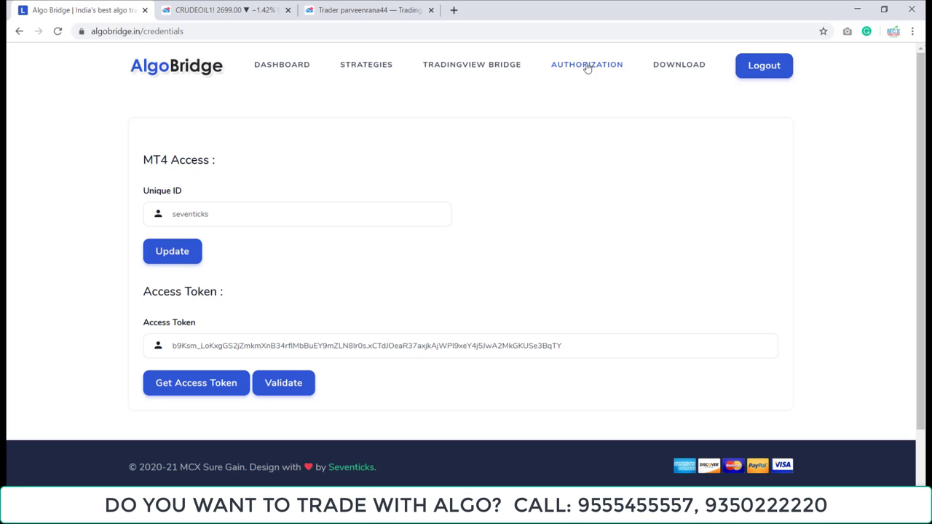
drag(248, 217, 124, 219)
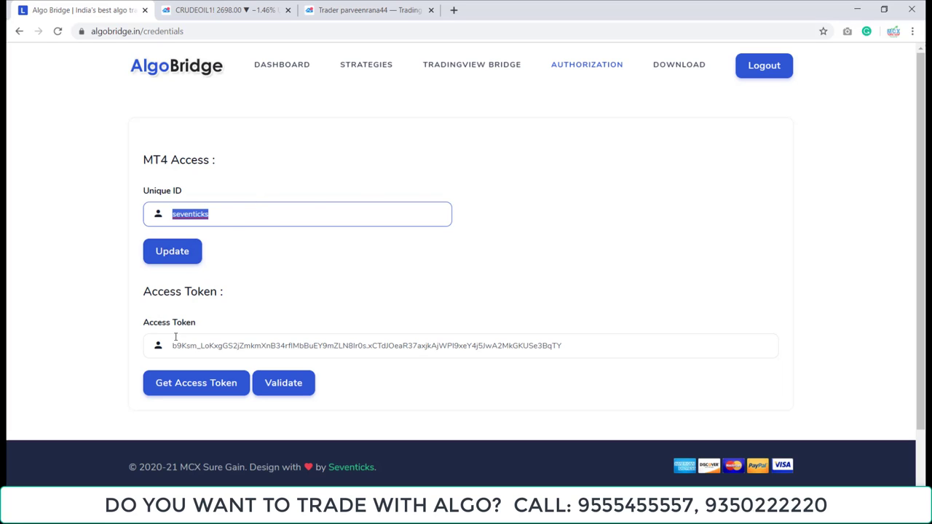
drag(171, 345, 560, 343)
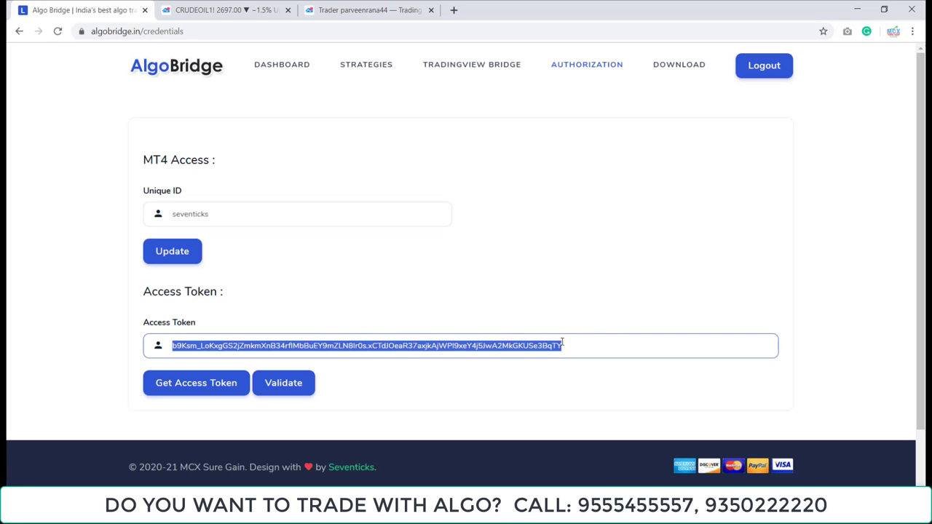
Step: Request a new access token to view the Alice Blue login page, and close that page without signing in
click(187, 388)
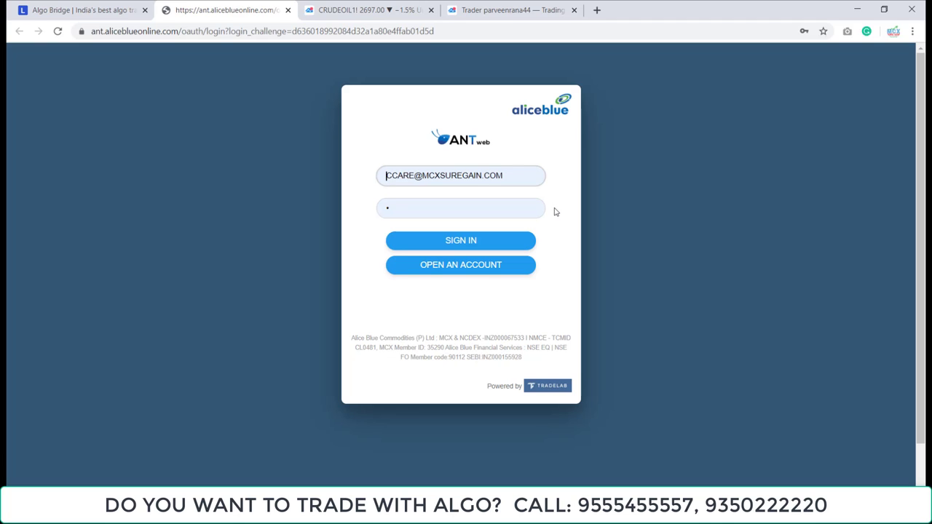
click(88, 12)
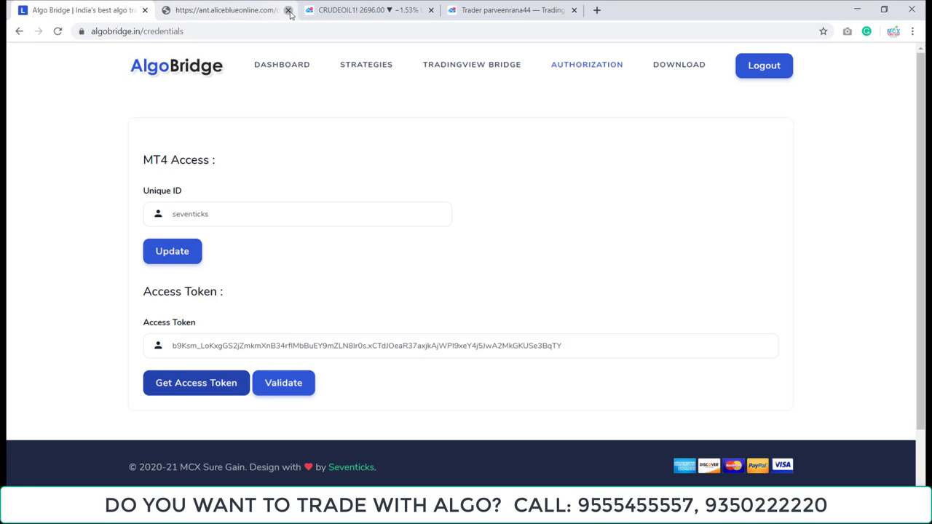
click(289, 11)
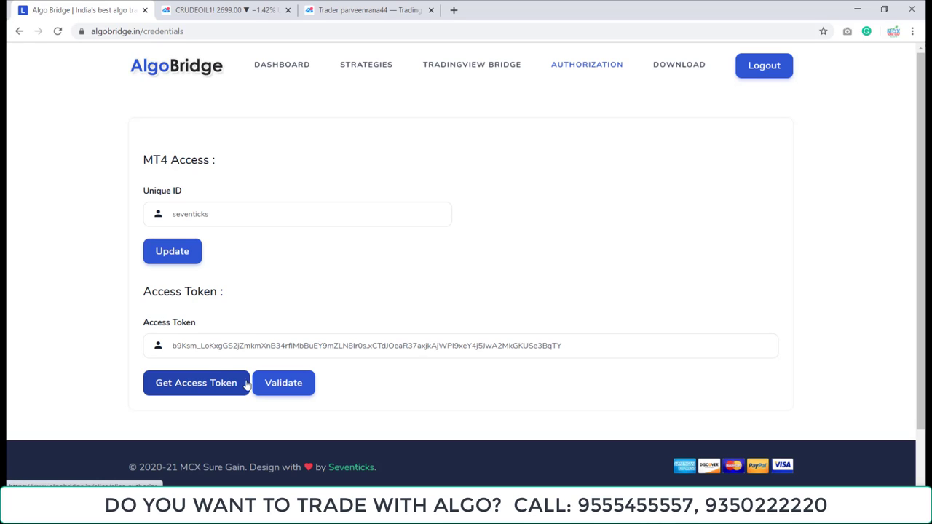
Step: Validate the existing access token on the authorization page
click(285, 389)
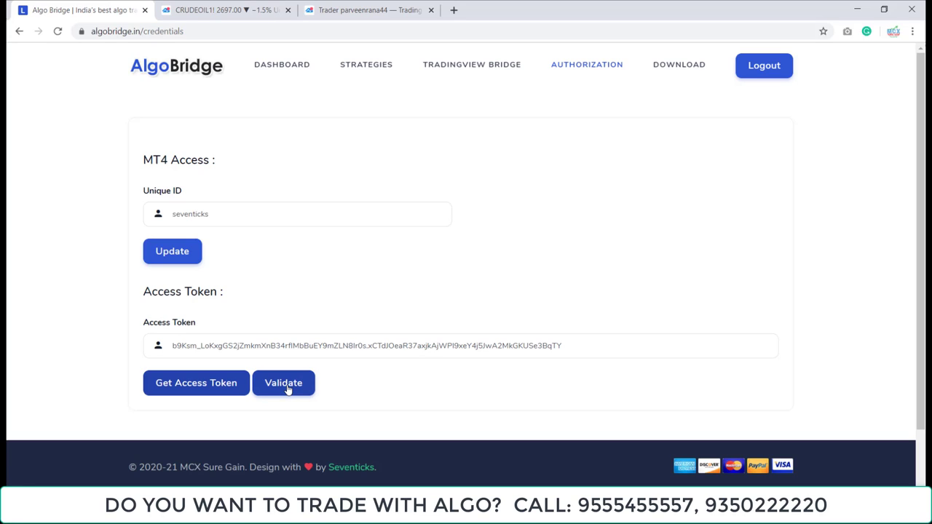
click(287, 390)
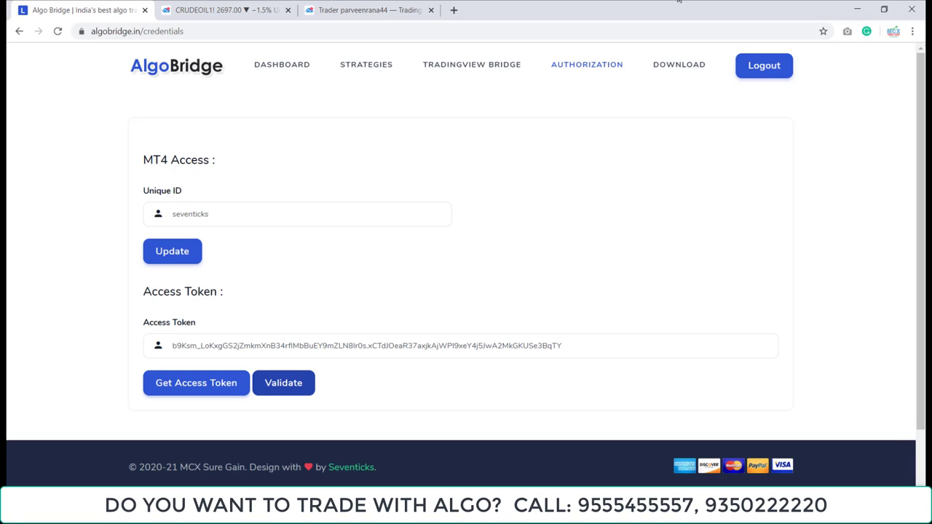
Step: Start a new TradingView Bridge symbol, search for "crudeoil jun fut" and select CRUDEOIL JUN FUT as the instrument
click(477, 67)
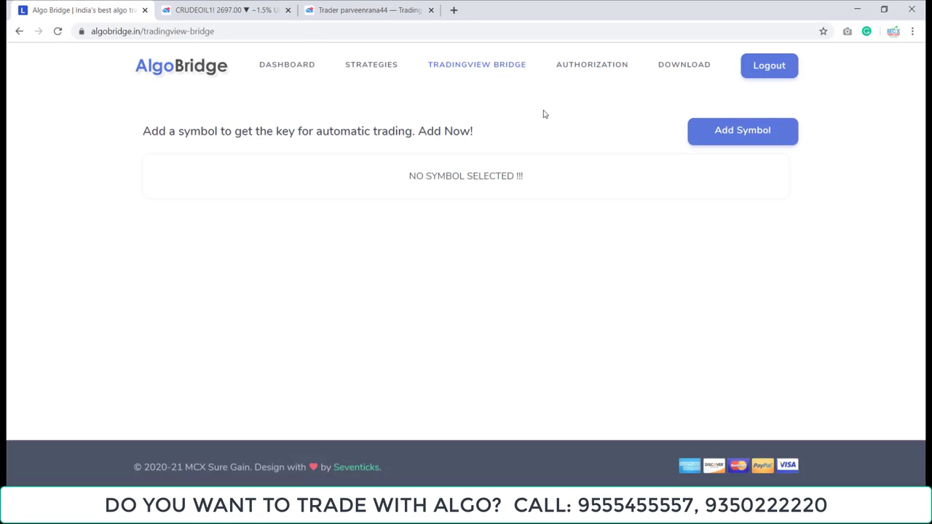
click(738, 138)
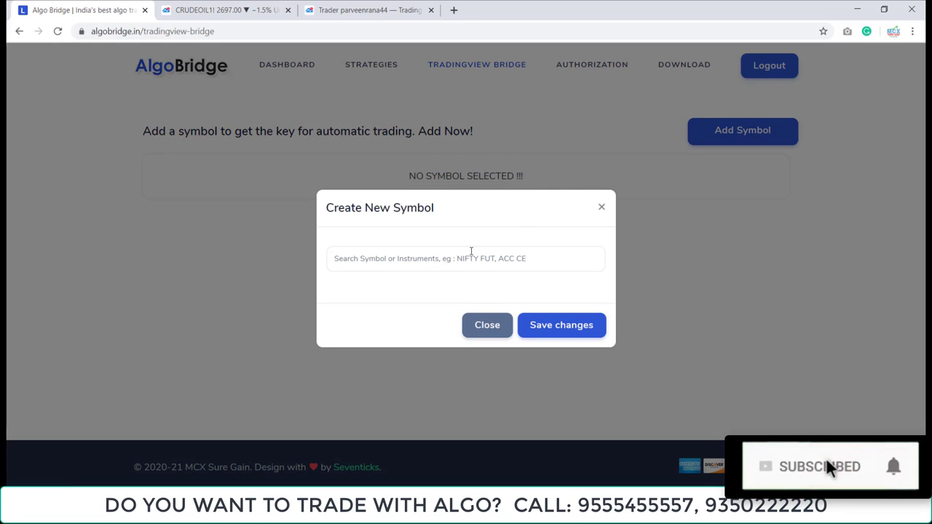
click(430, 259)
text(crudeoil)
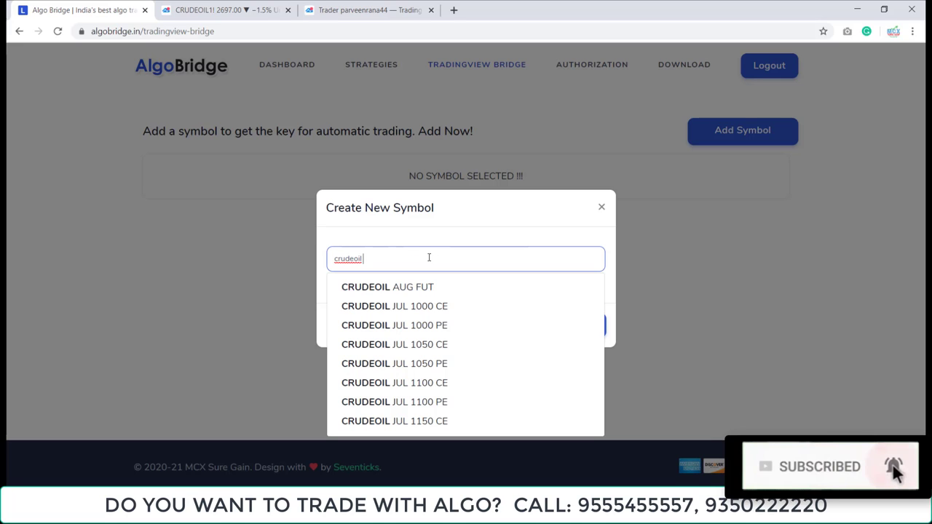
text( jun)
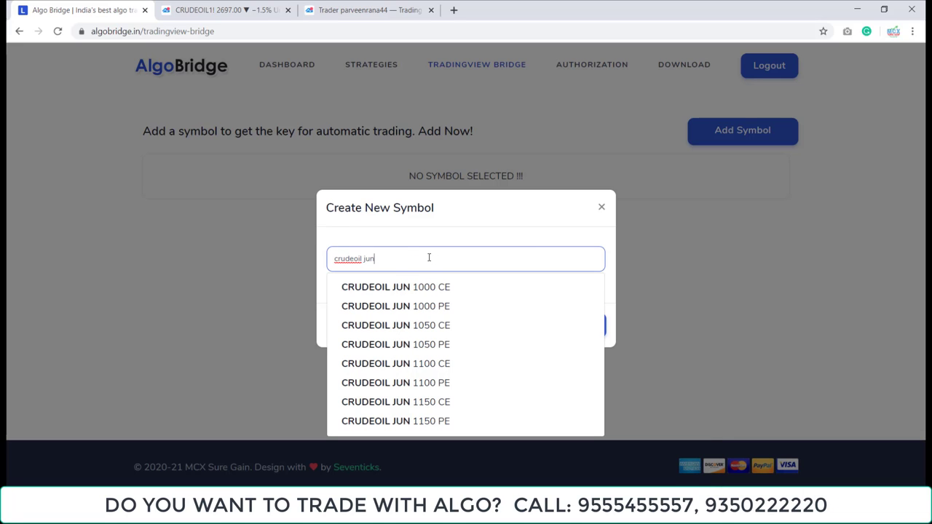
text( fut)
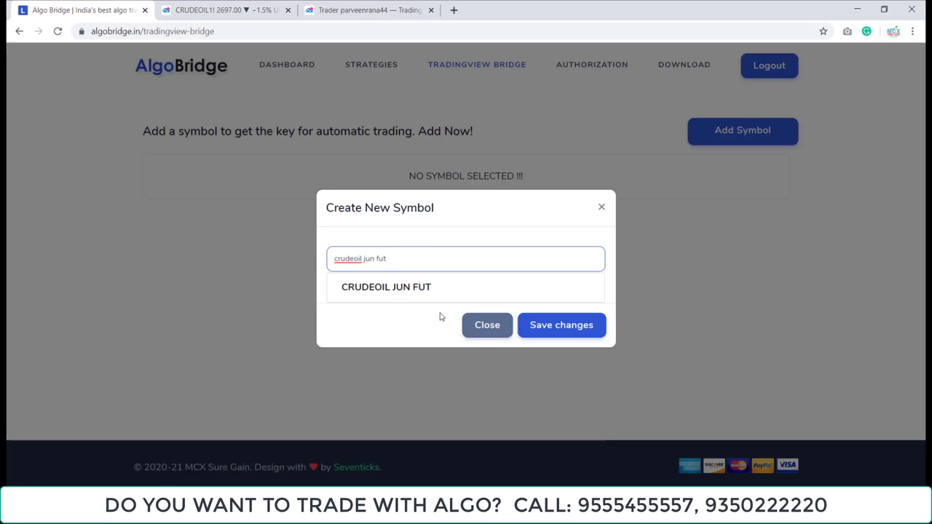
click(426, 290)
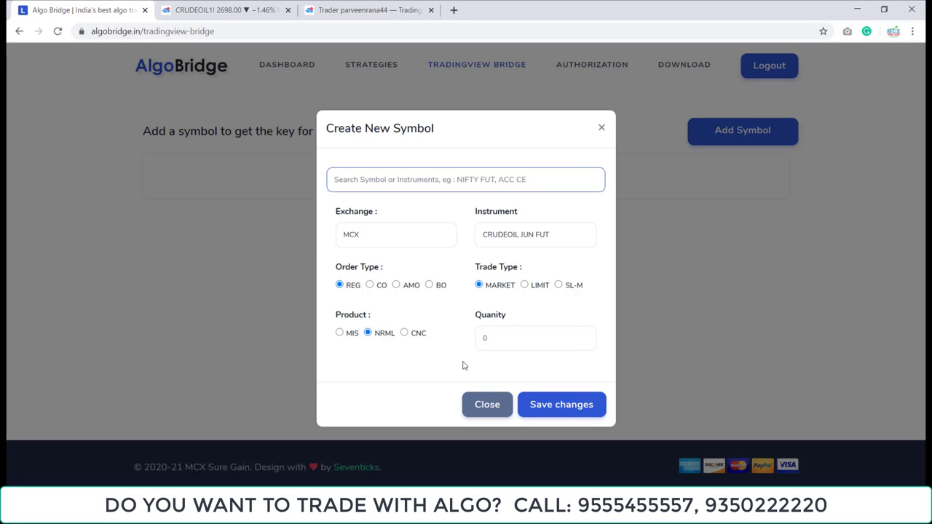
Step: Set the new symbol's product to MIS and its quantity to 1, and save it
click(339, 333)
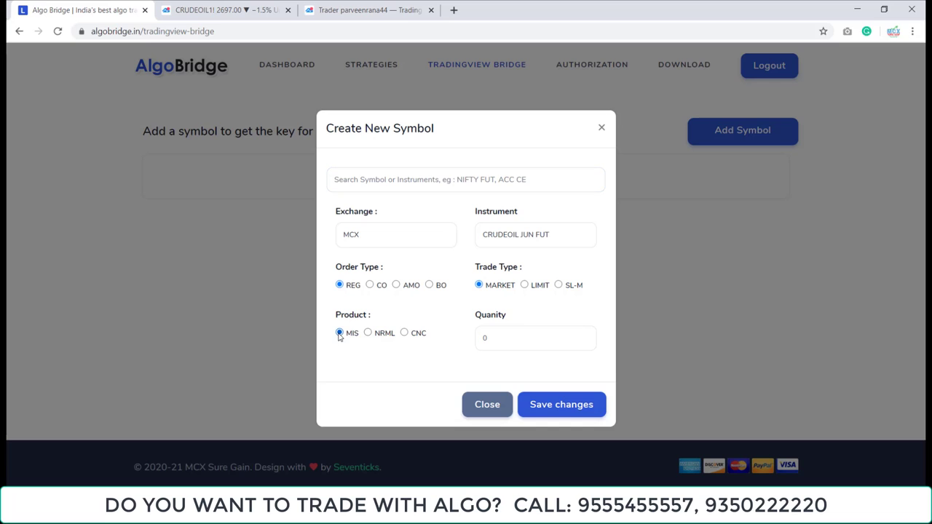
click(368, 332)
click(339, 332)
click(499, 335)
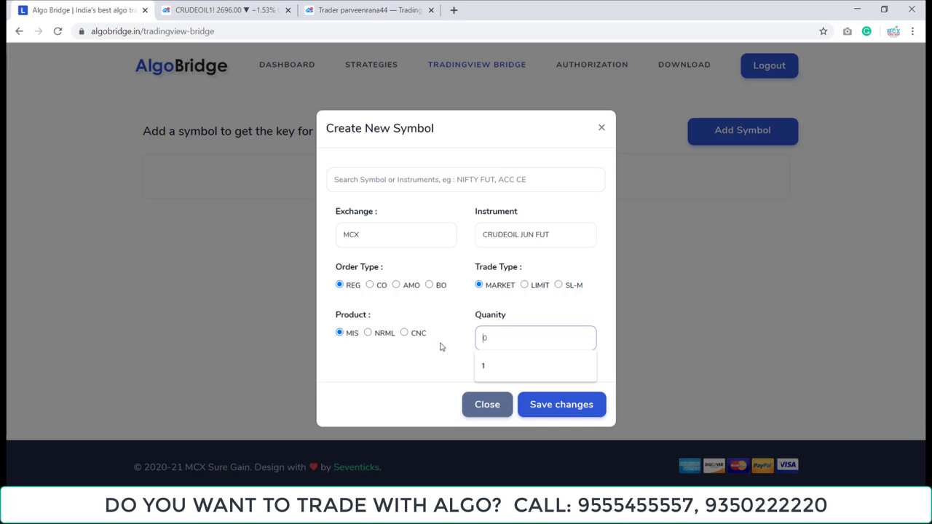
text(1)
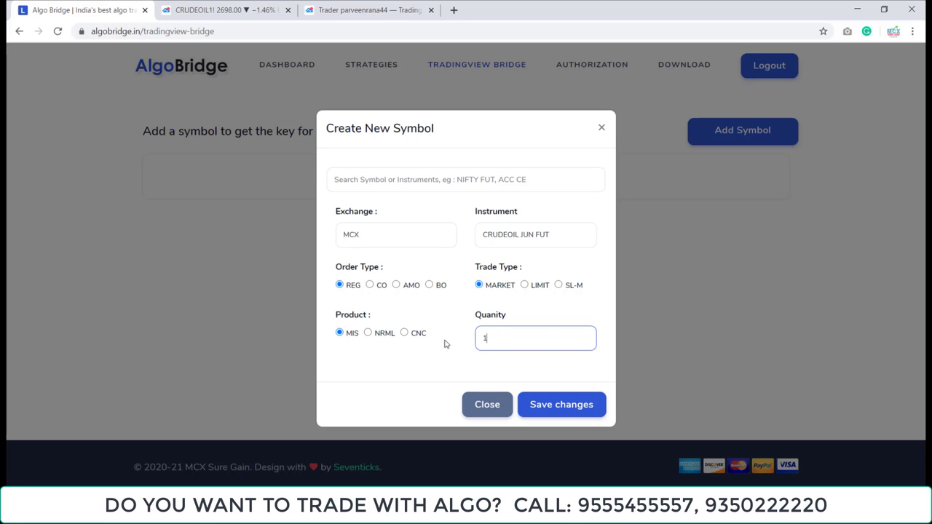
click(559, 409)
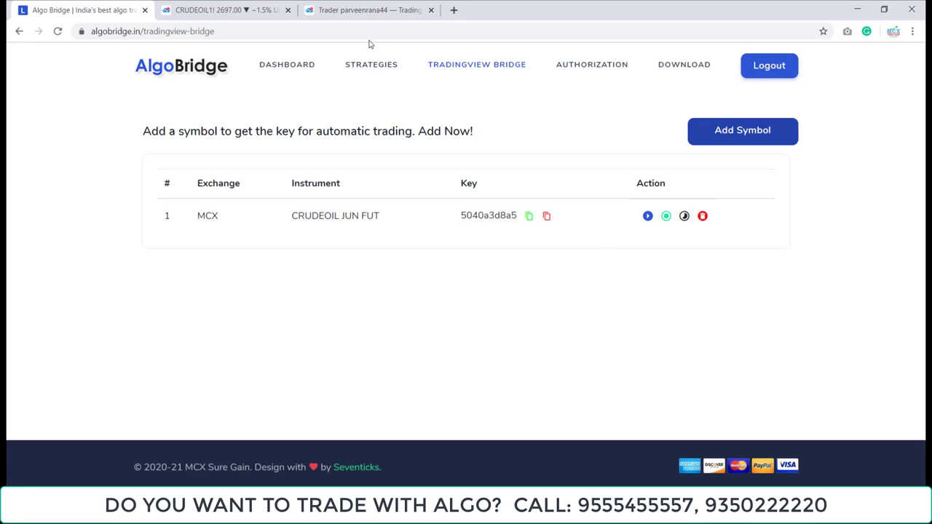
Step: Switch to the TradingView CRUDEOIL1! chart and set the Algobridge - Super Trend indicator's multiplier to 0.2
click(353, 7)
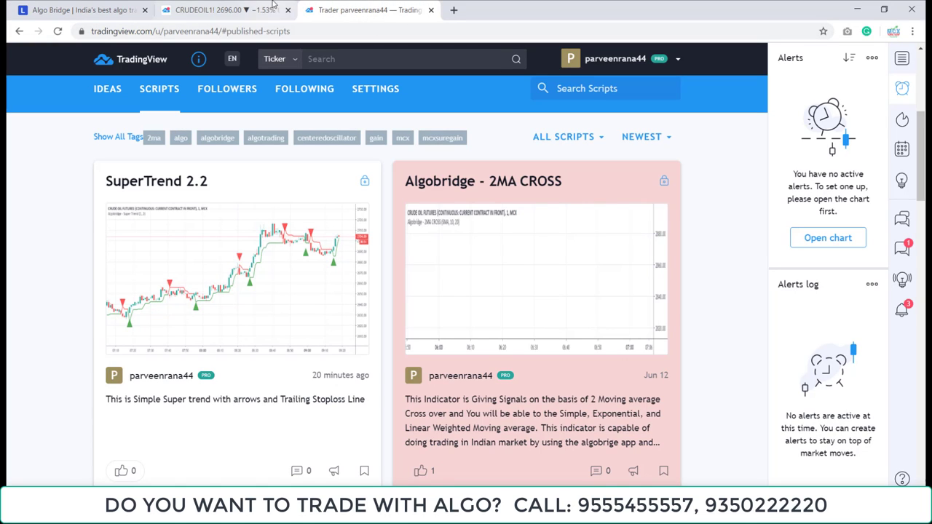
click(221, 11)
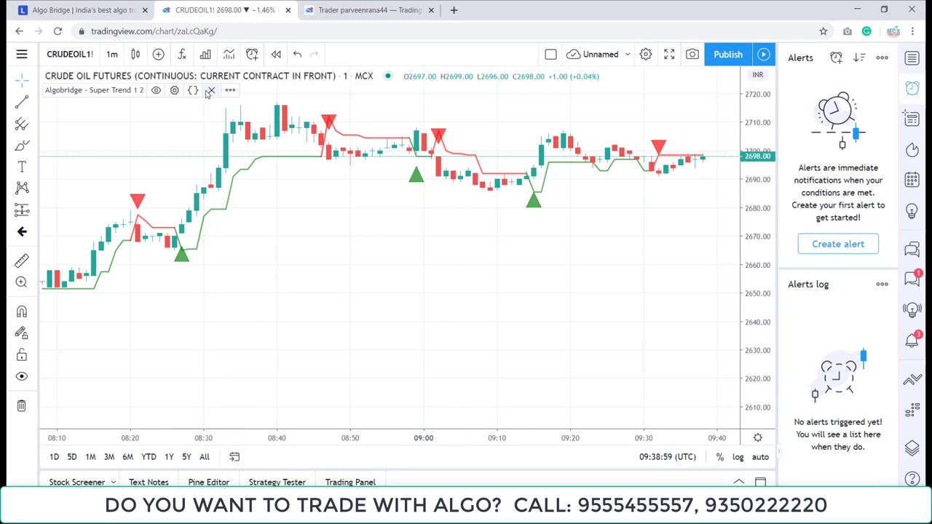
click(174, 90)
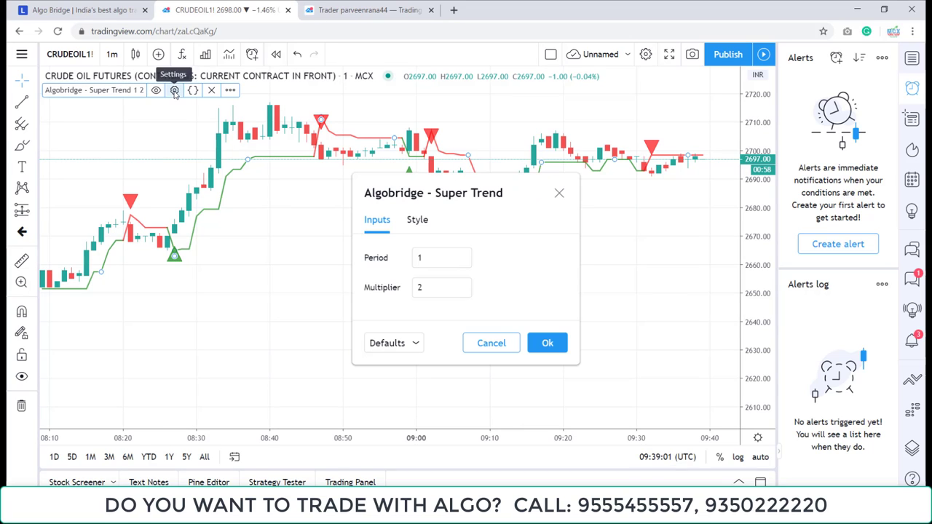
double_click(421, 287)
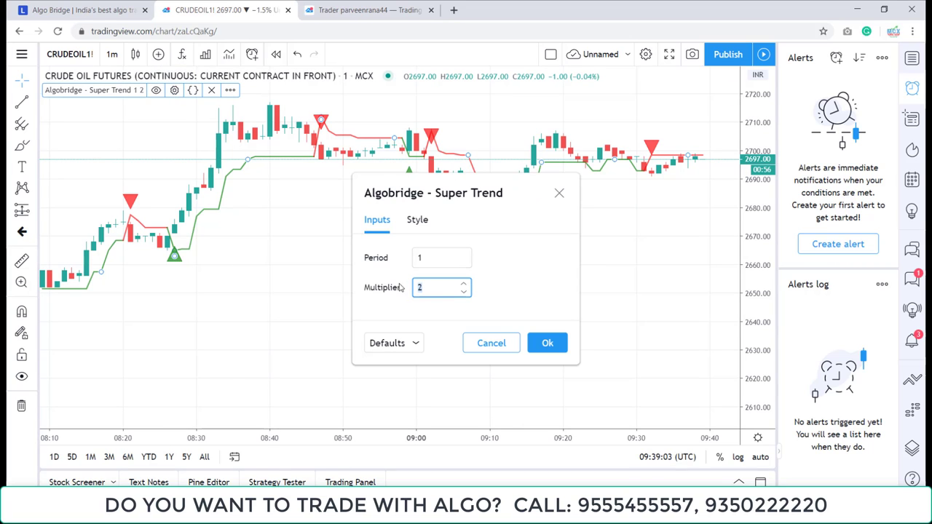
text(0.)
click(551, 343)
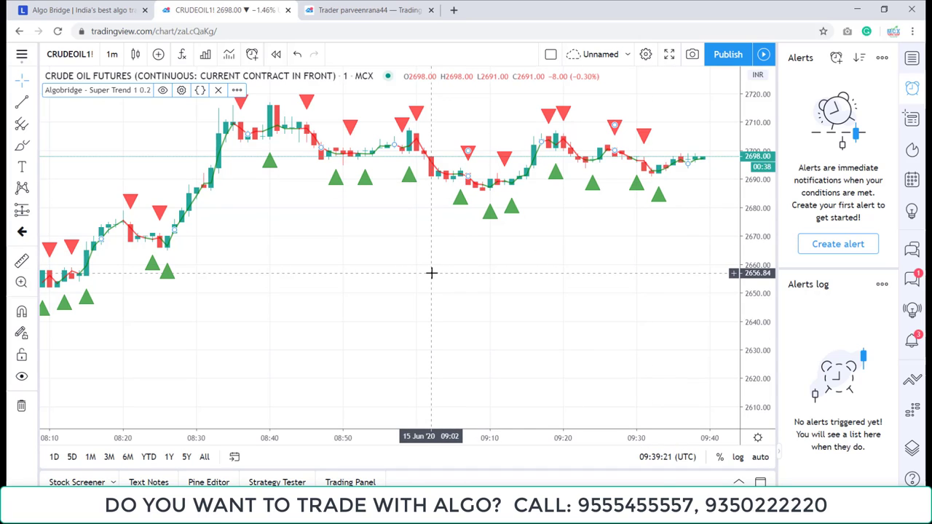
Step: Start a CRUDEOIL1! alert with the Algobridge - Super Trend condition Algobridge-Buy, triggered Once Per Bar Close
click(834, 245)
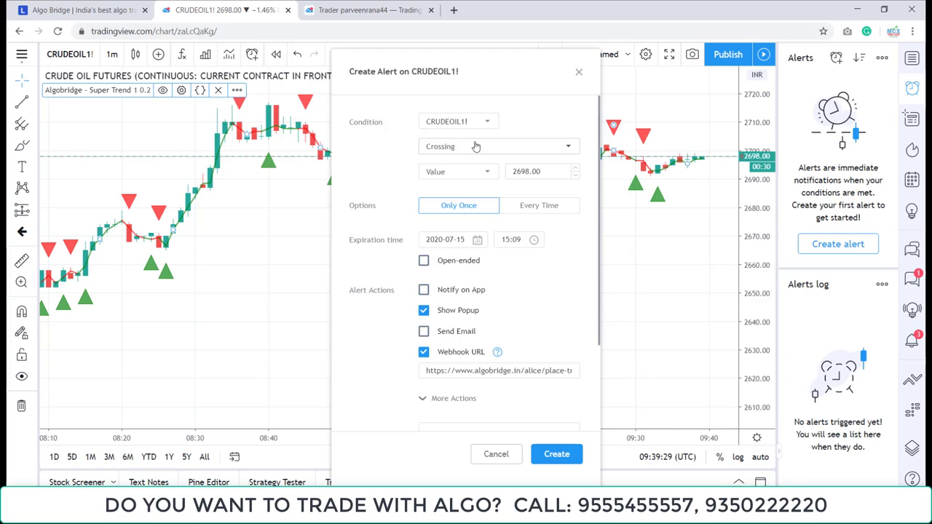
click(489, 123)
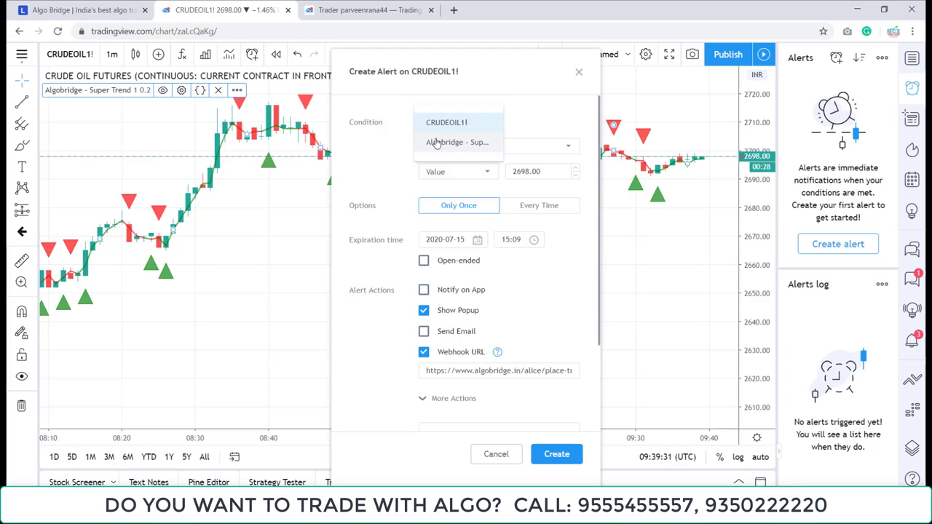
click(466, 146)
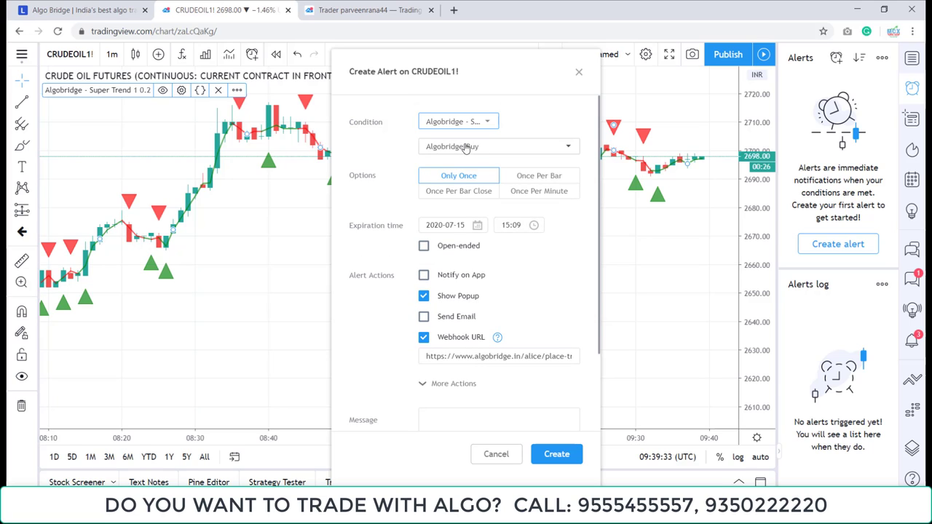
click(473, 193)
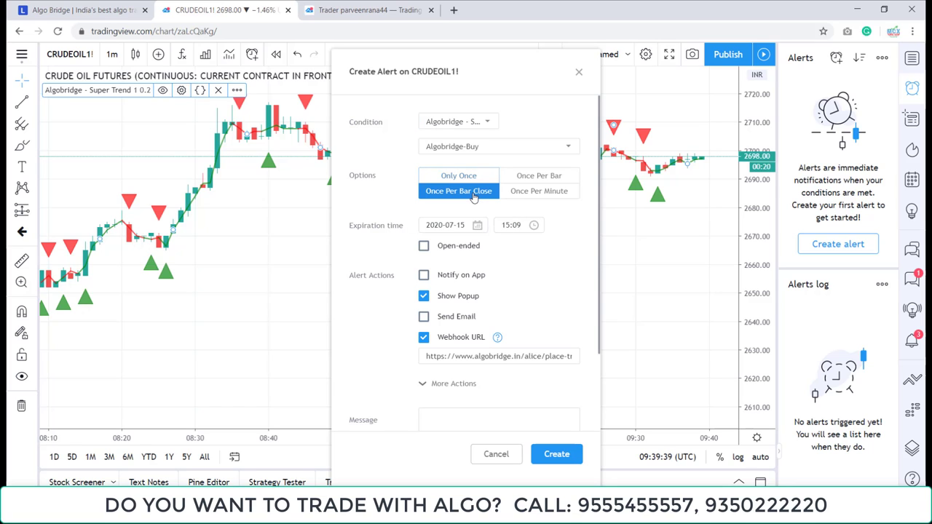
scroll(514, 220, down, 2)
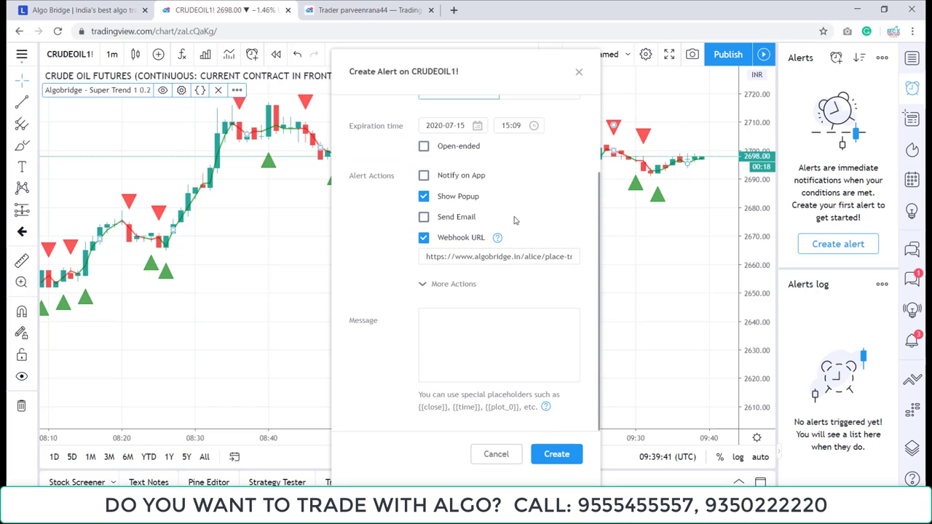
scroll(514, 220, up, 2)
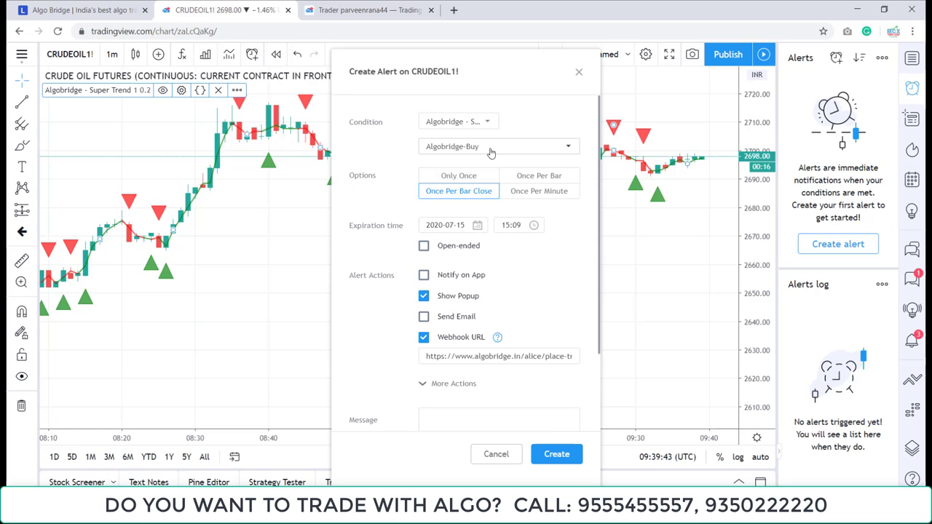
scroll(545, 238, down, 2)
Step: Copy the CRUDEOIL JUN FUT buy parameters, including the instrument key, from Algo Bridge into the alert message and create the alert
click(470, 321)
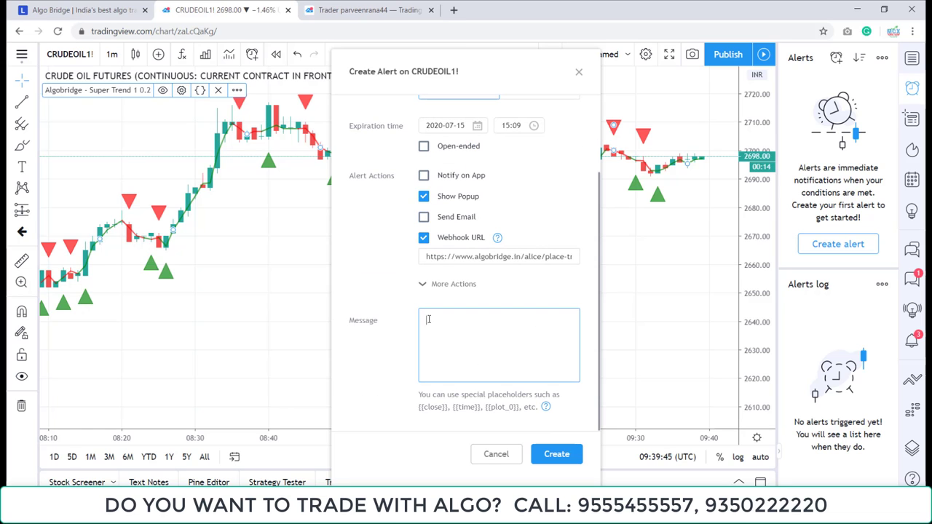
click(80, 10)
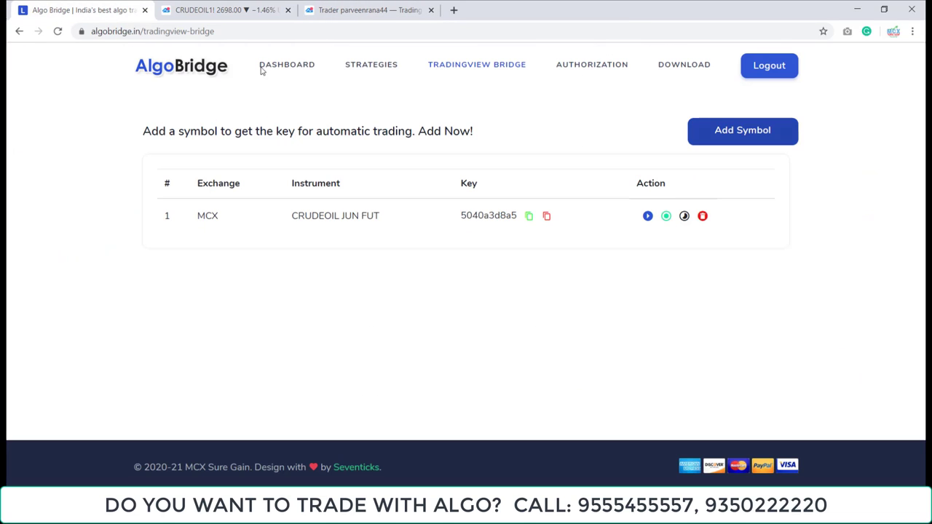
click(529, 217)
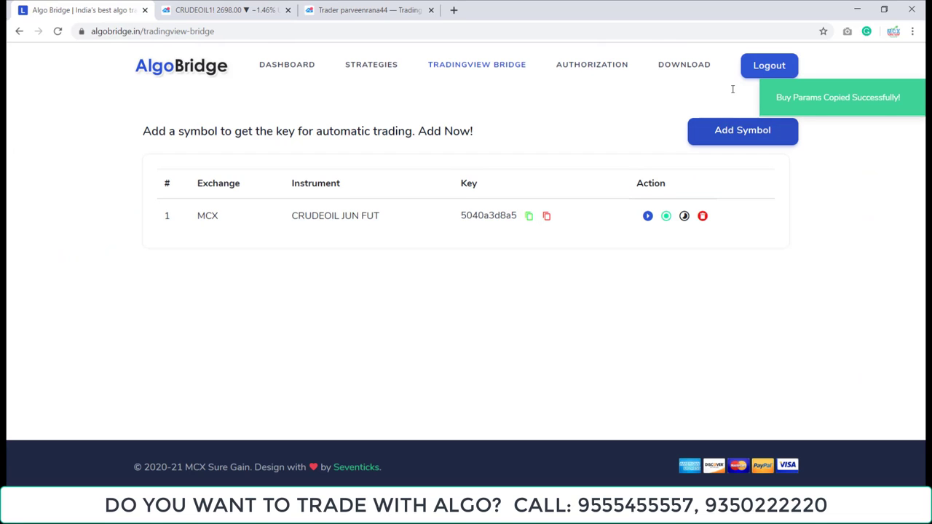
click(222, 10)
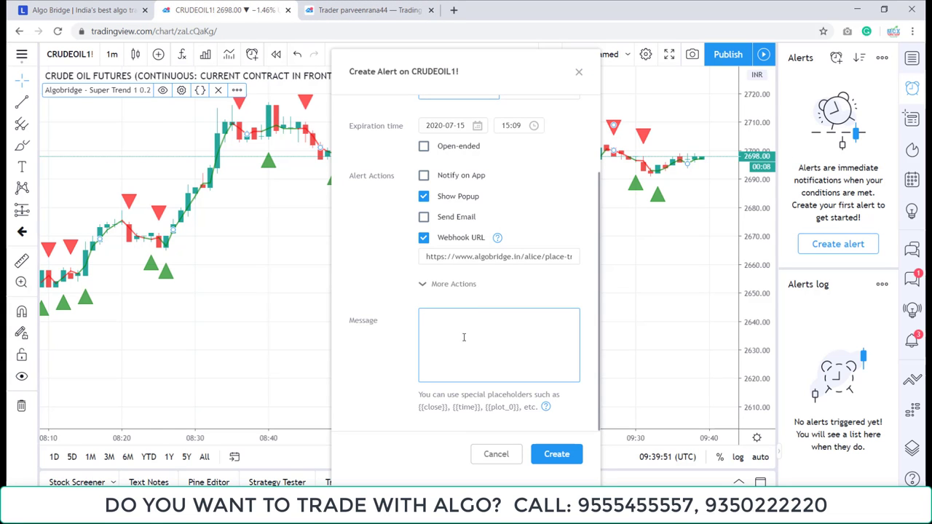
key(ctrl+v)
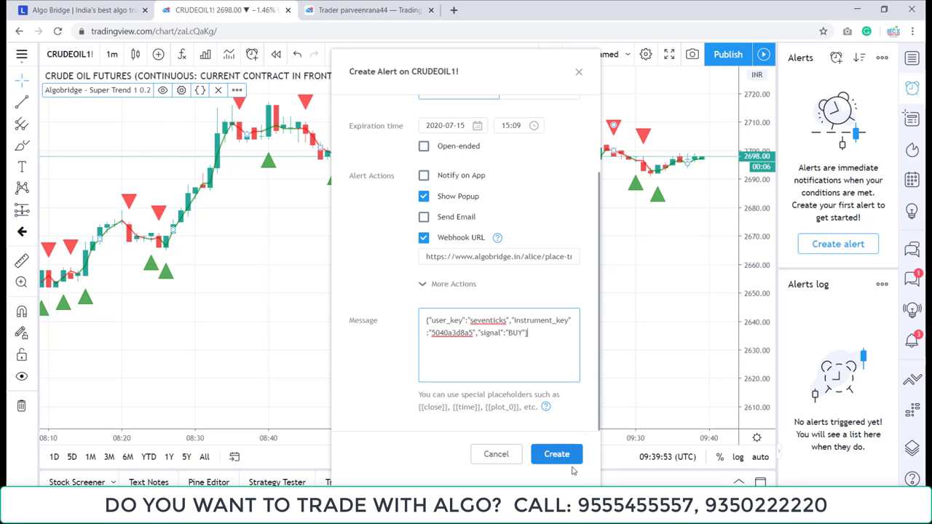
click(555, 453)
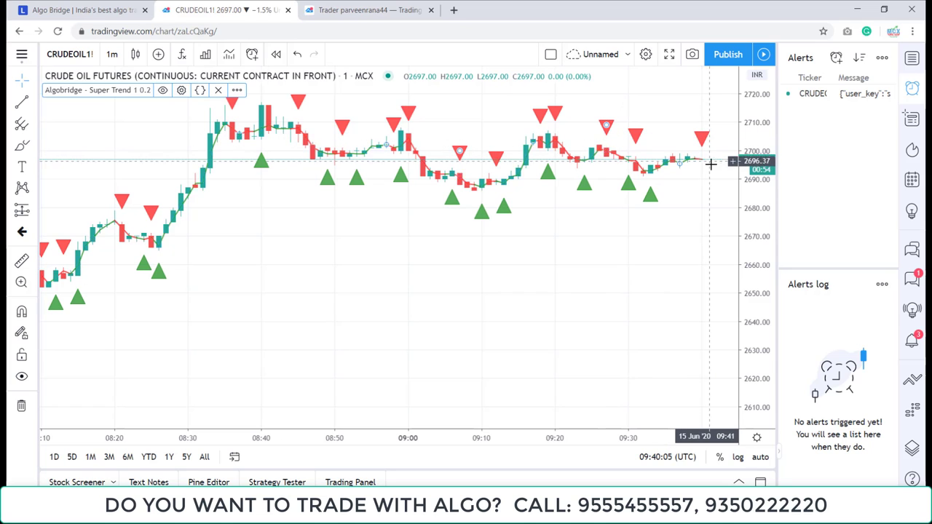
Step: Start a second CRUDEOIL1! alert conditioned on the Algobridge - Super Trend indicator, with the Once Per Bar Close option
click(835, 57)
scroll(481, 326, down, 2)
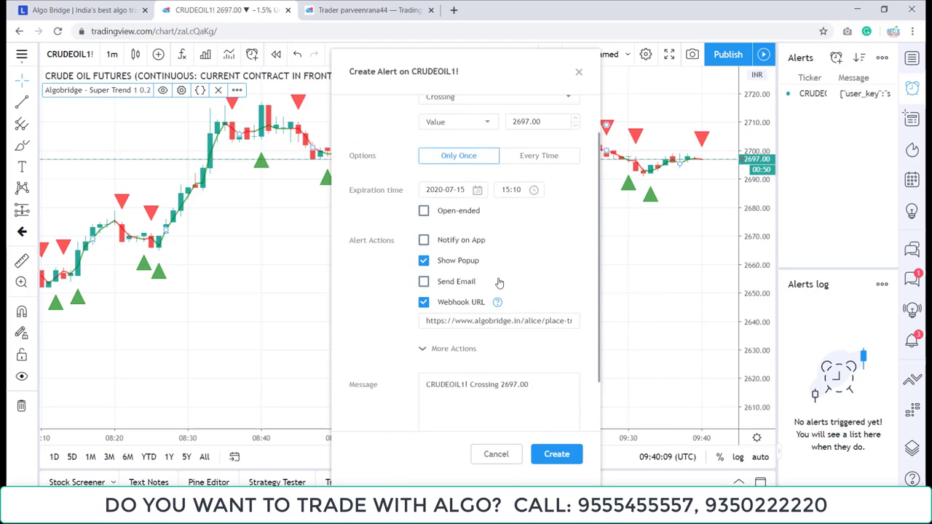
scroll(499, 284, up, 2)
click(475, 124)
click(455, 145)
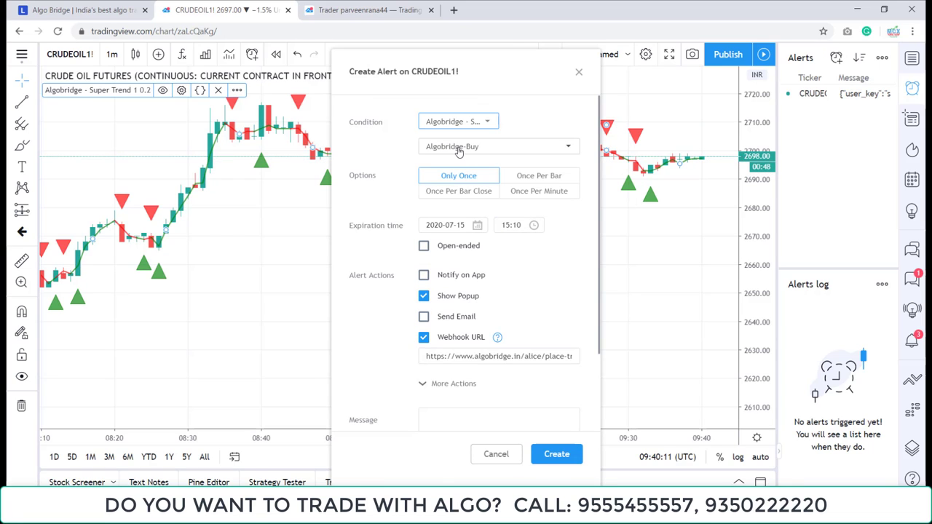
click(464, 191)
scroll(485, 243, down, 3)
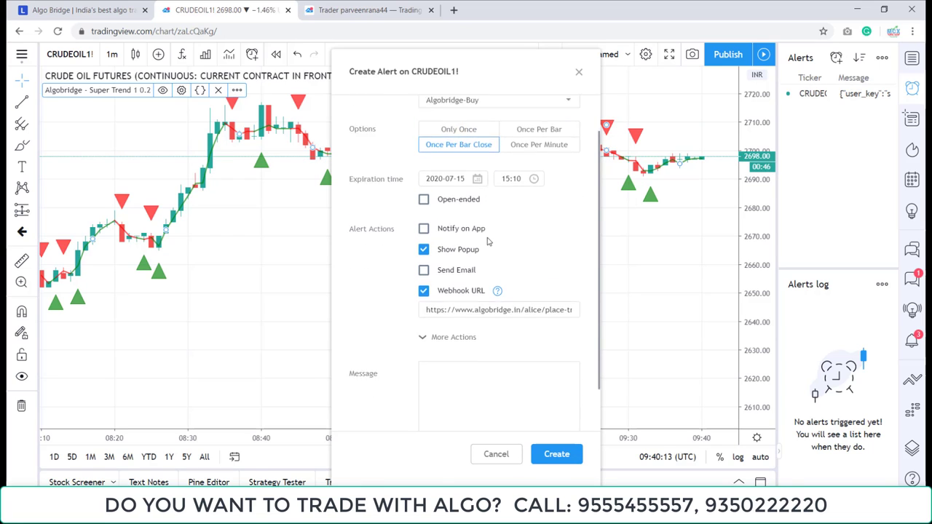
Step: Copy the CRUDEOIL JUN FUT sell parameters, including the instrument key, from Algo Bridge into the second alert's message and create it
click(453, 327)
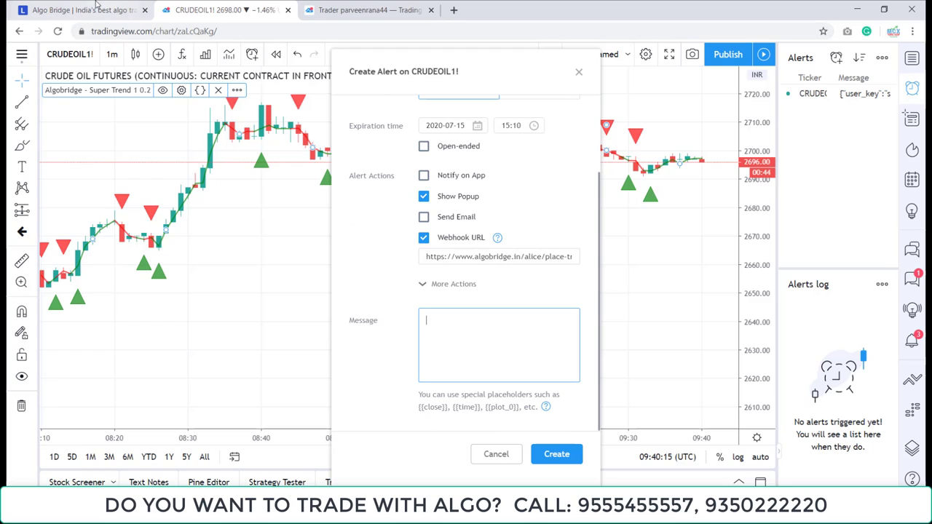
click(101, 11)
click(547, 216)
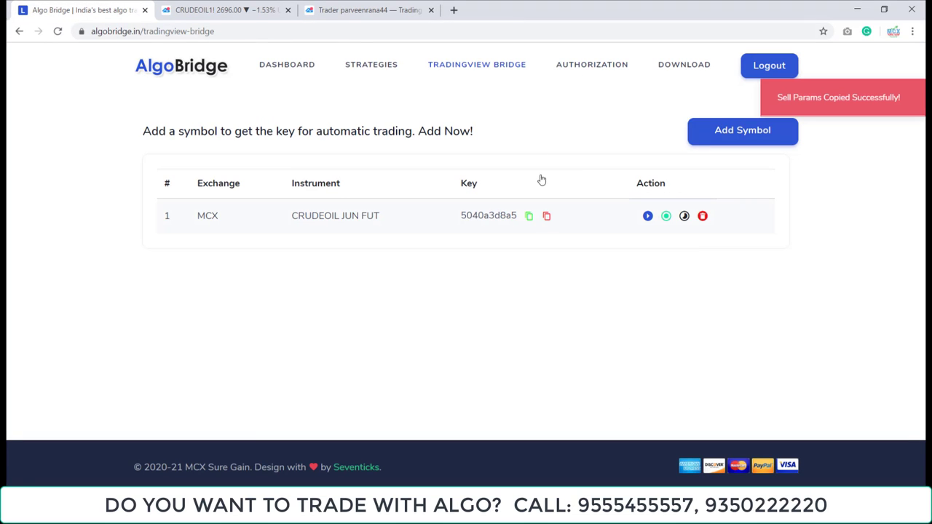
click(223, 10)
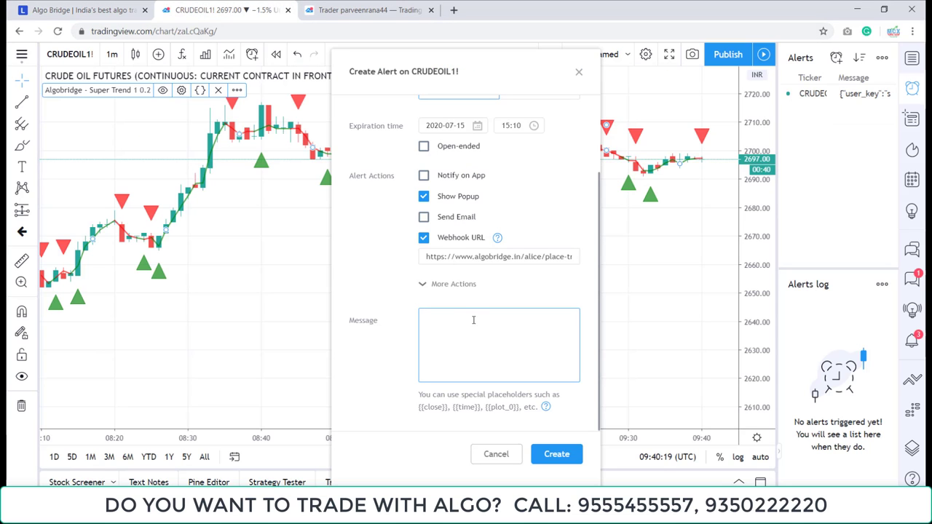
key(ctrl+v)
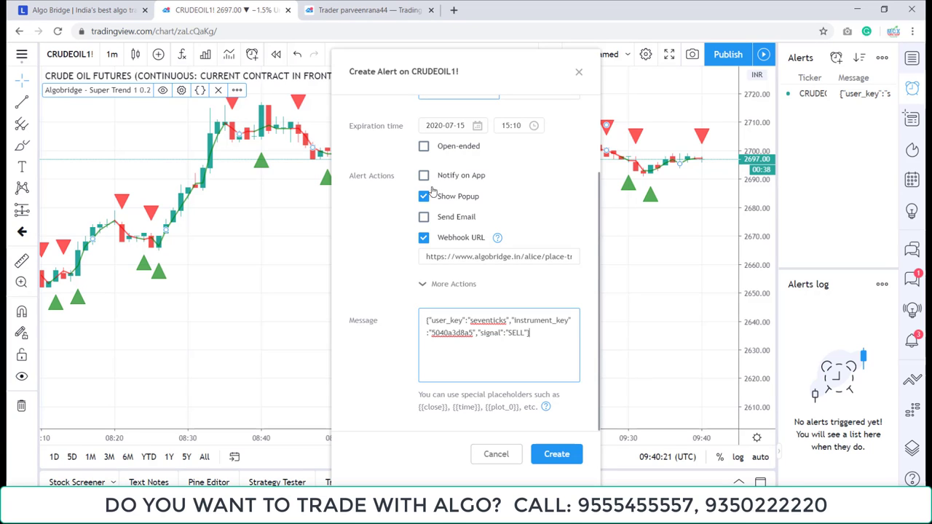
click(557, 453)
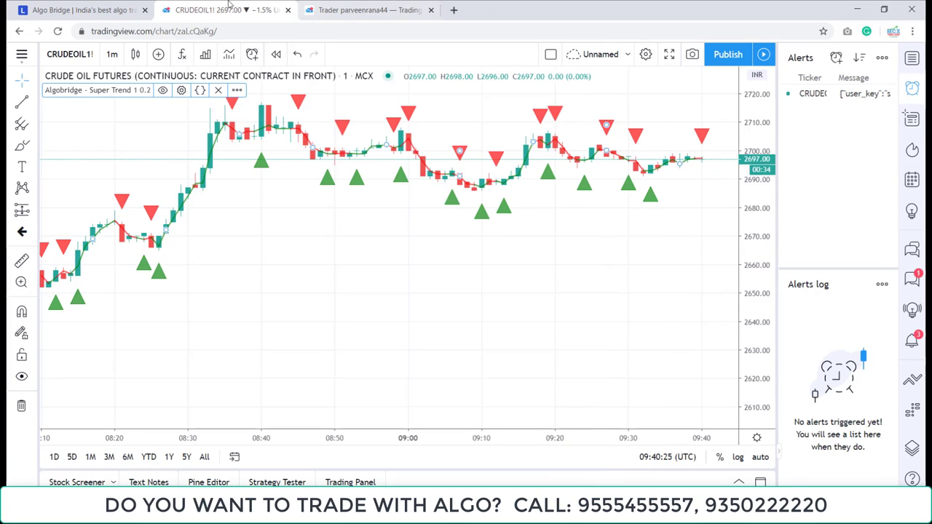
Step: Start the CRUDEOIL JUN FUT instrument in Algo Bridge and acknowledge the buy alert on the TradingView chart
click(84, 10)
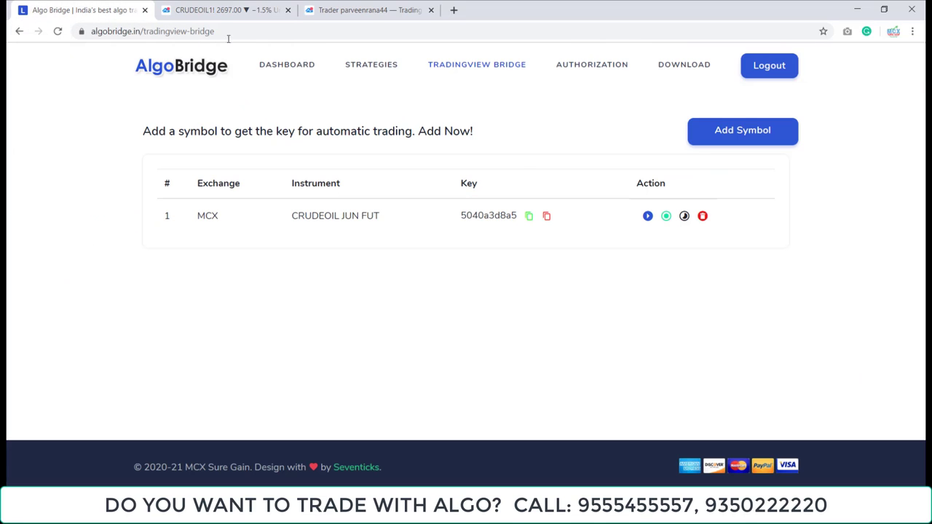
click(647, 216)
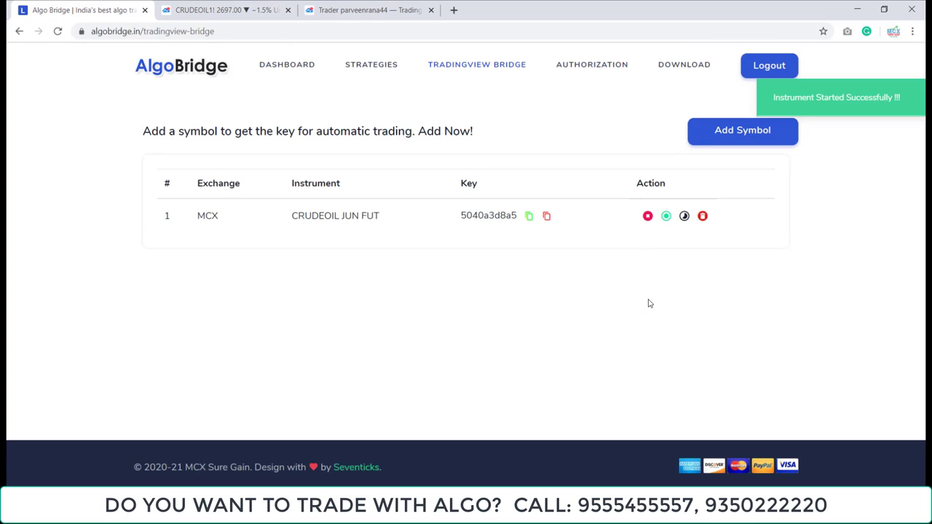
click(232, 10)
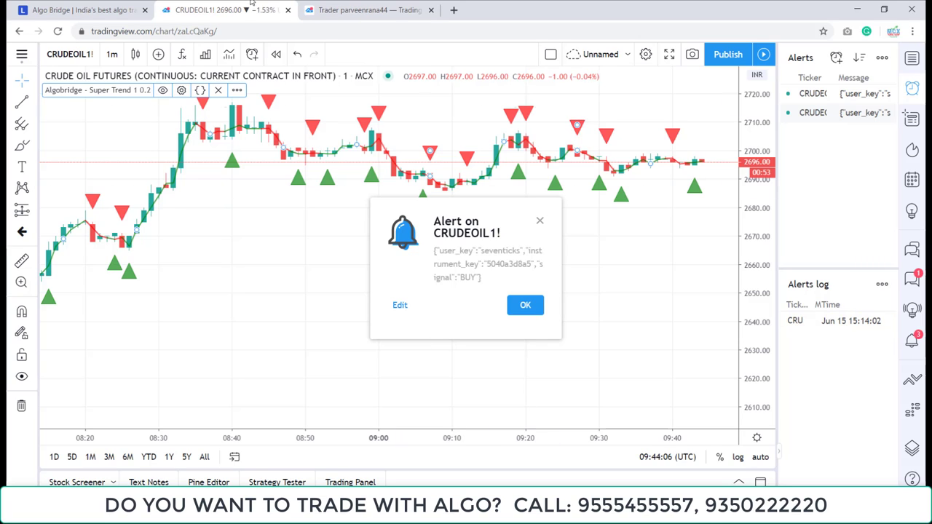
click(525, 305)
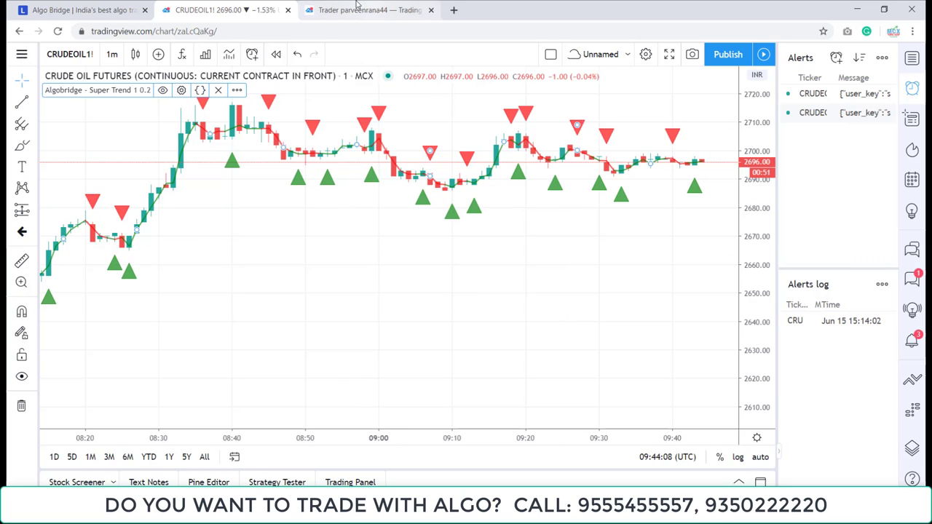
Step: Open the CRUDEOIL JUN FUT trade history in Algo Bridge and examine the most recent order, then return to the symbol list
click(86, 10)
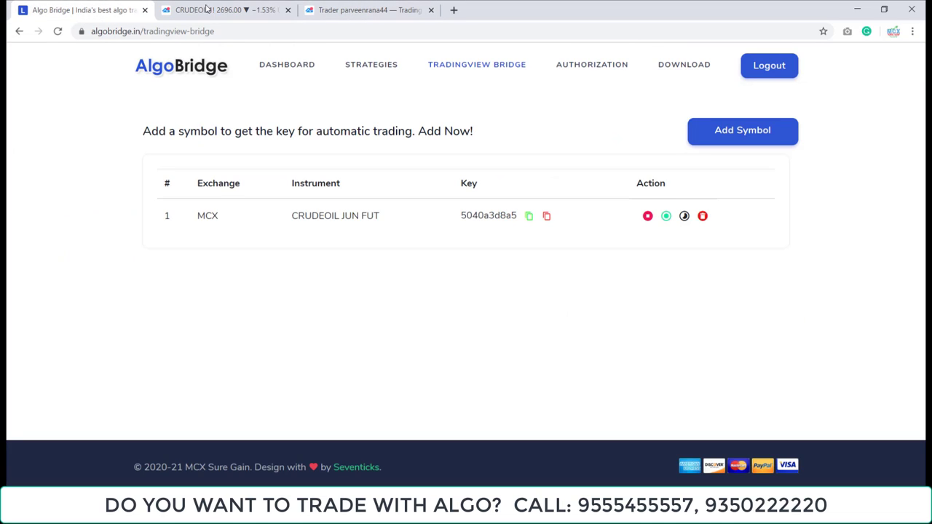
click(684, 217)
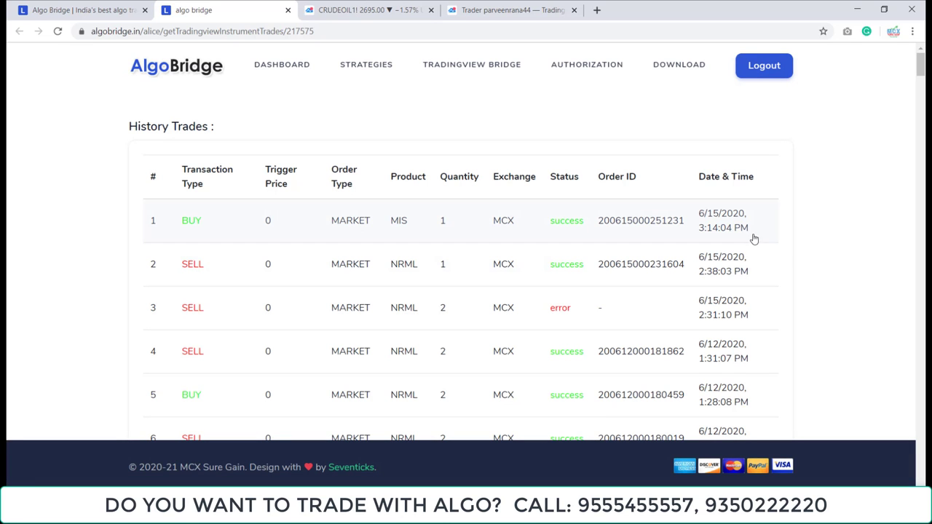
drag(763, 230, 176, 215)
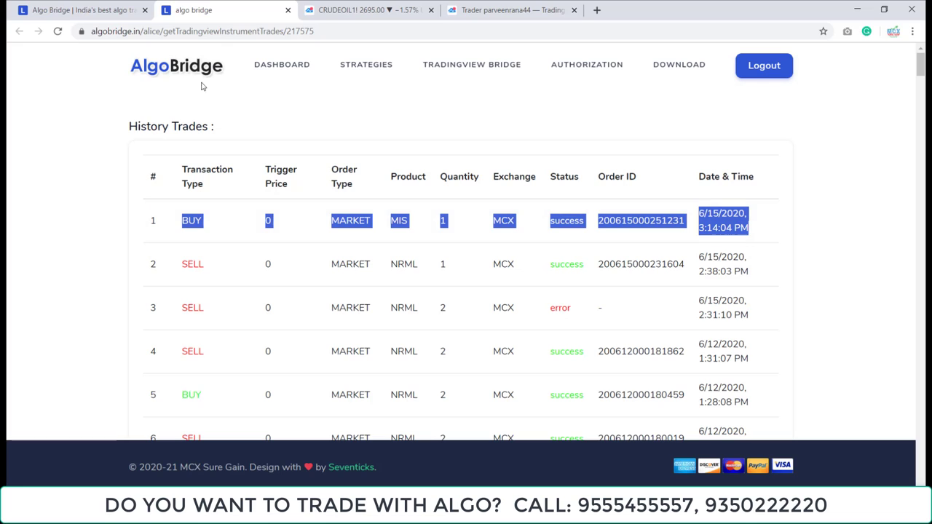
click(74, 15)
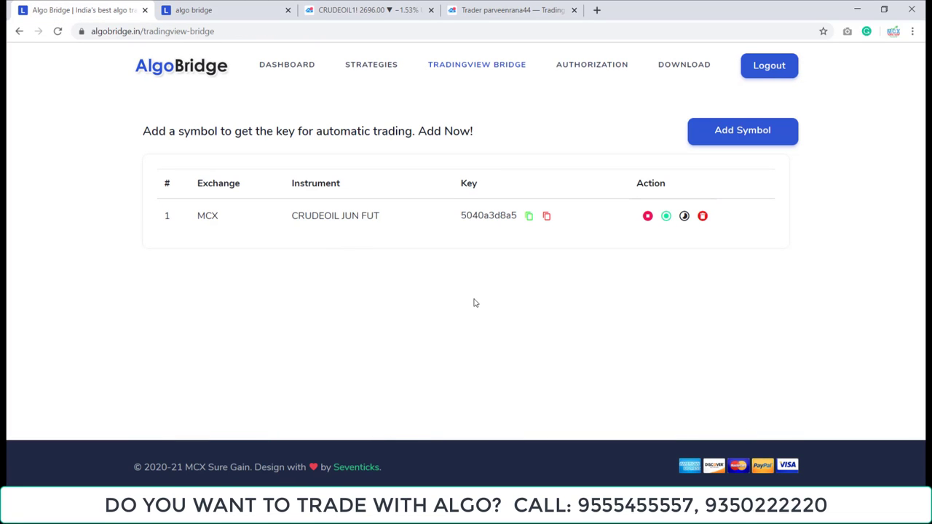
Step: Compare the CRUDEOIL1! chart signals with the Algo Bridge trade history, checking the latest order's quantity
click(355, 9)
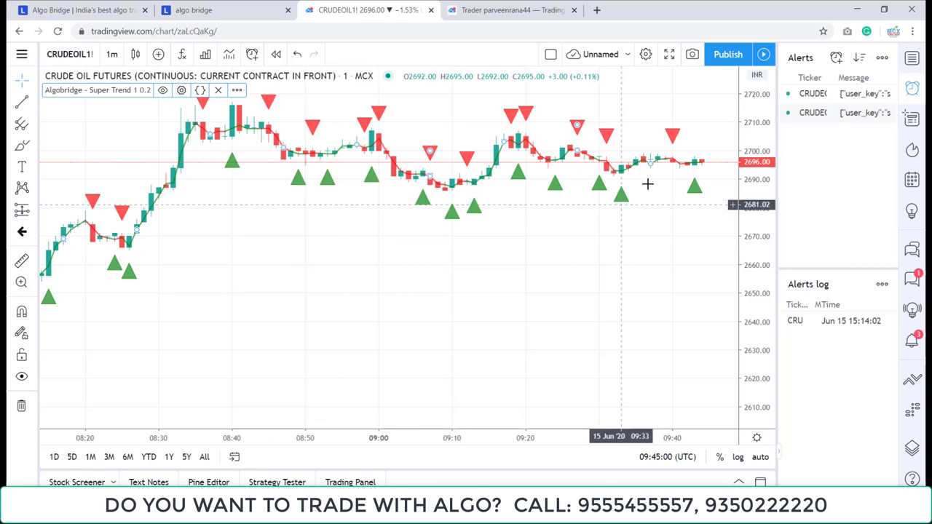
click(215, 9)
click(451, 223)
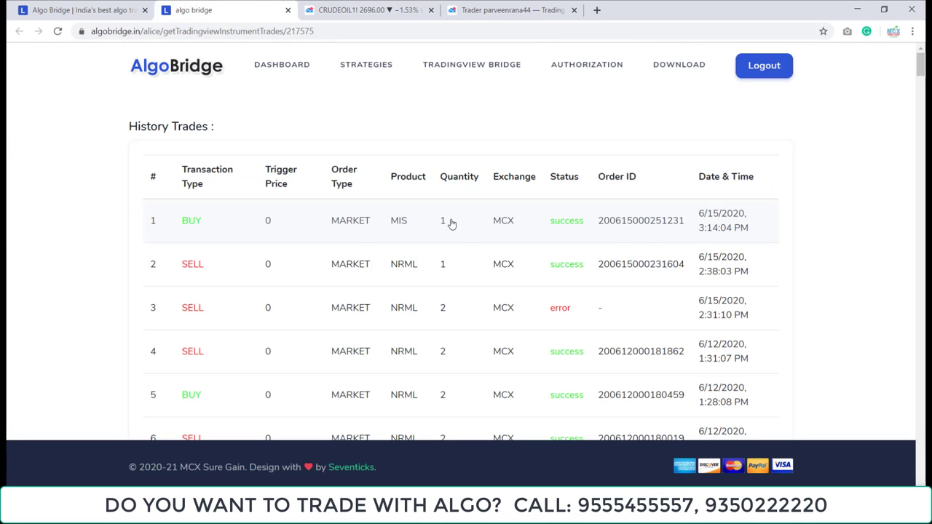
double_click(442, 221)
click(384, 10)
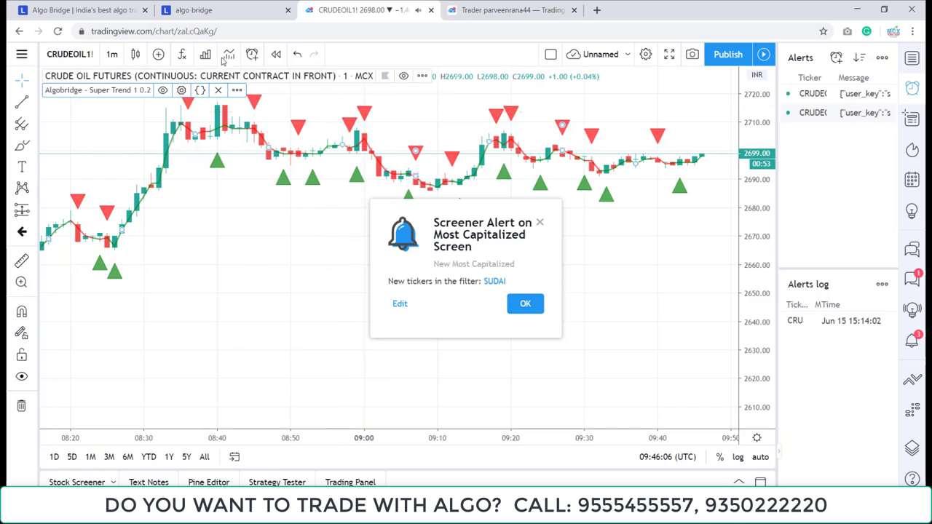
click(218, 12)
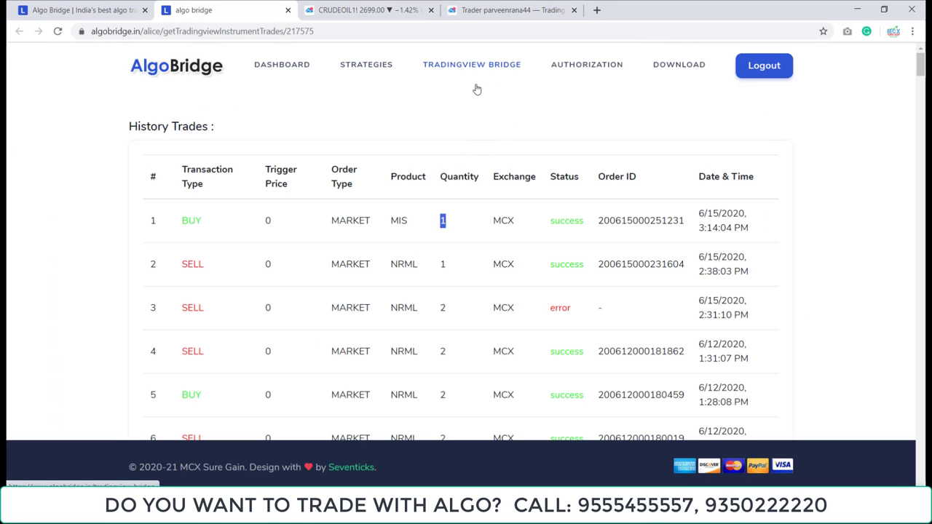
Step: Open the Algo Bridge strategies page and look through the offered trading strategies
click(375, 70)
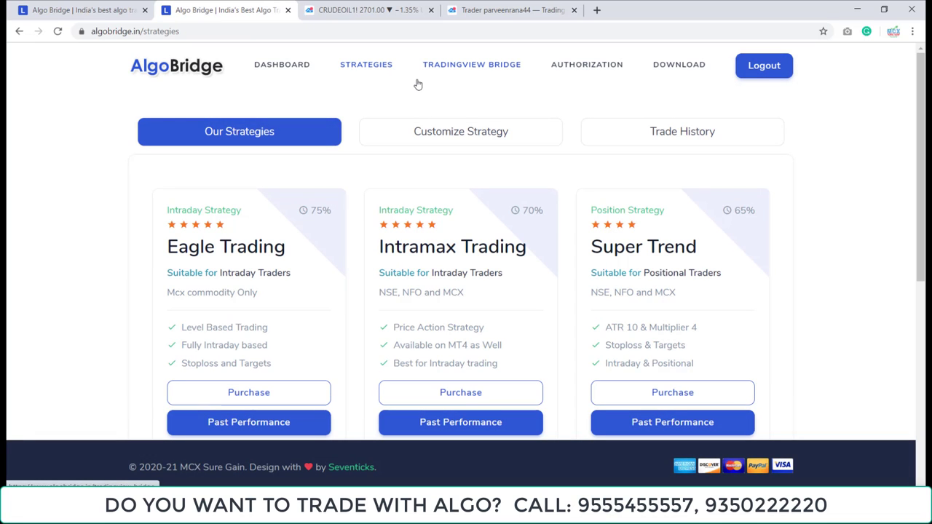
scroll(419, 117, down, 3)
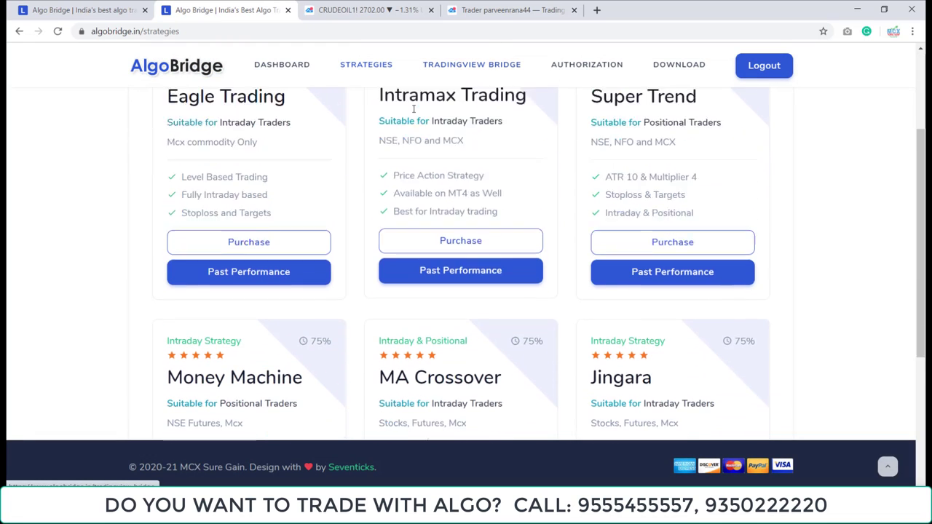
scroll(388, 225, up, 1)
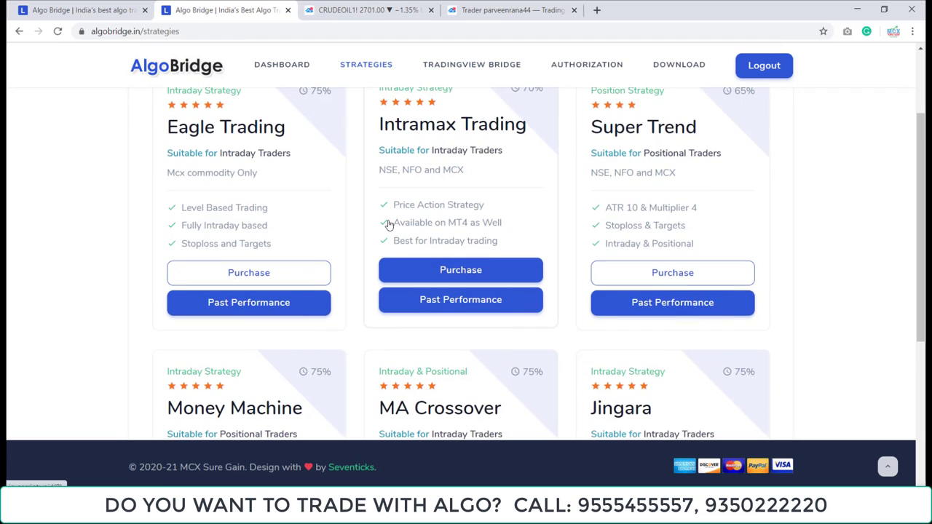
Step: Open the new-symbol form for the Intramax strategy under strategy customization, examine its fields, and close it without saving
scroll(388, 225, down, 4)
scroll(387, 225, up, 5)
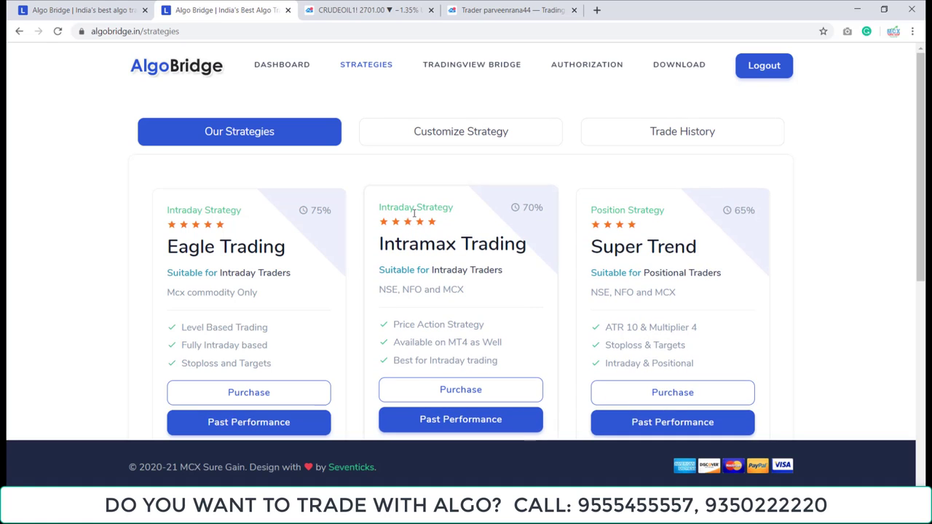
click(441, 130)
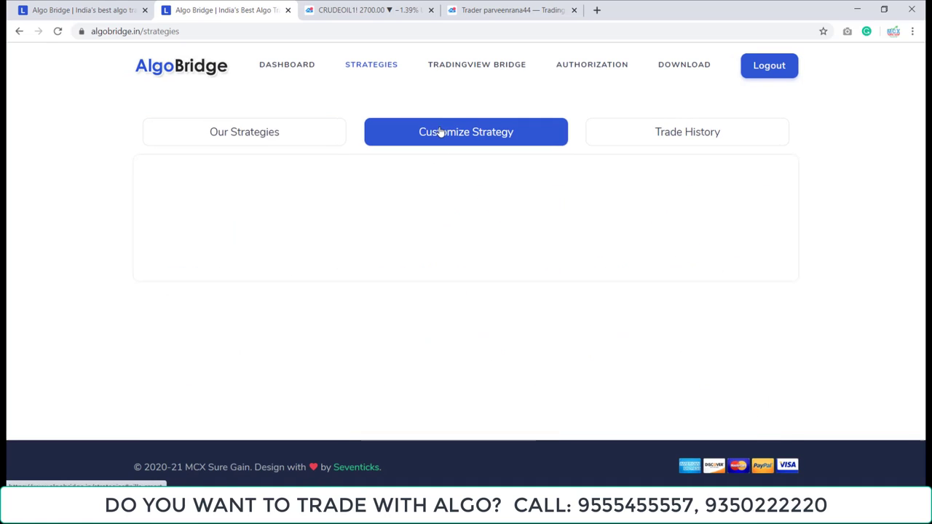
click(235, 189)
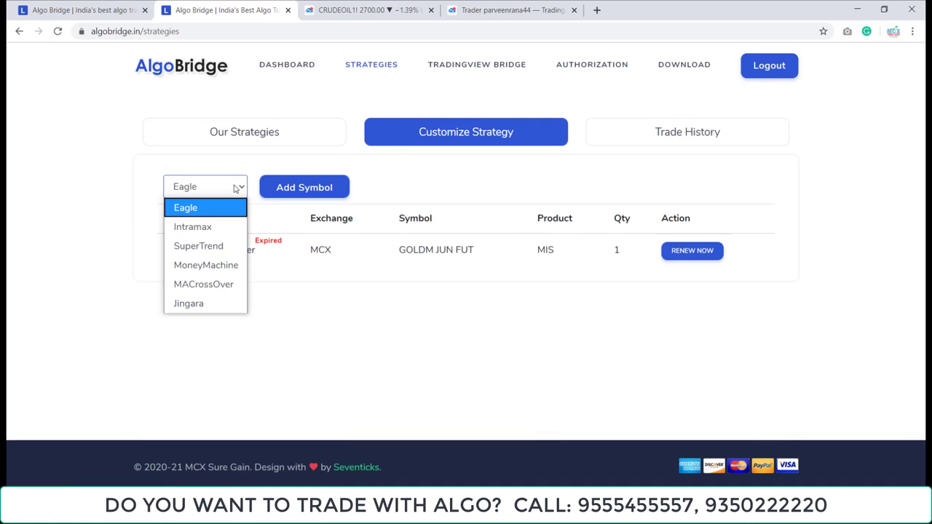
click(204, 225)
click(295, 191)
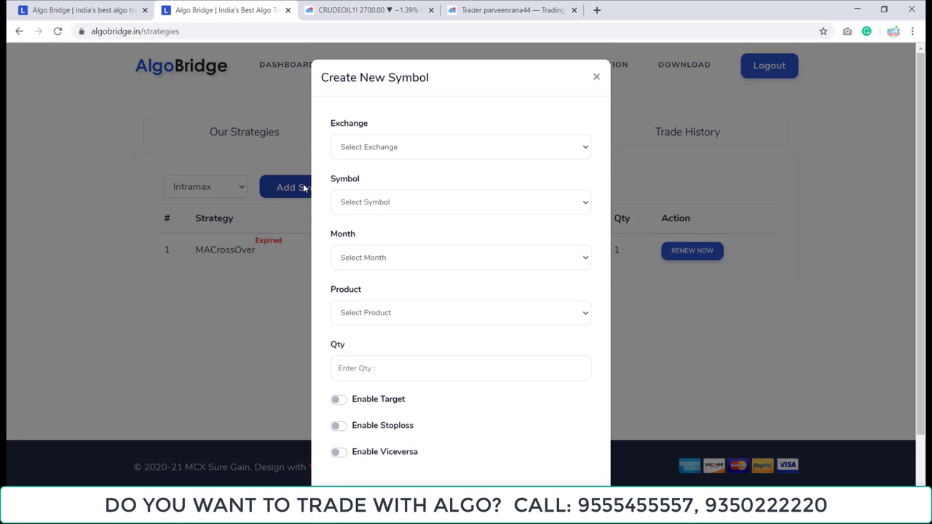
scroll(449, 333, down, 2)
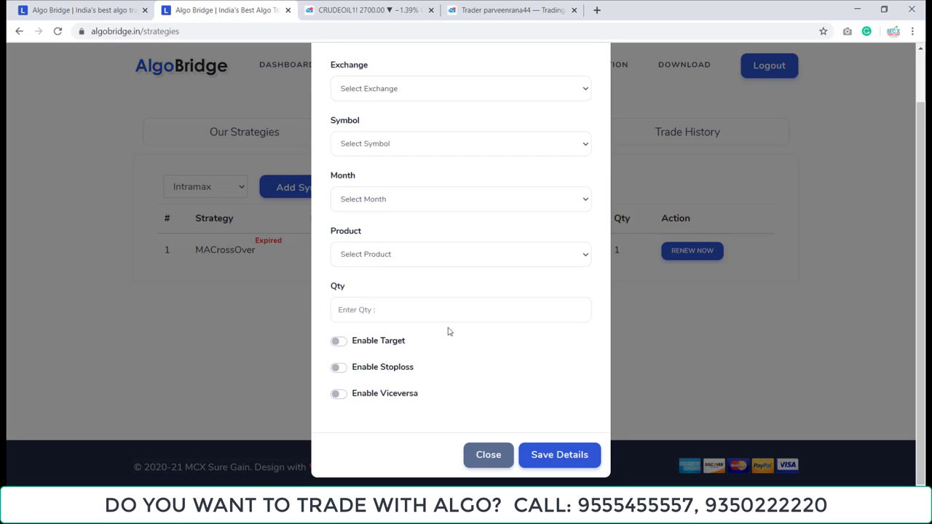
scroll(448, 331, up, 2)
click(595, 77)
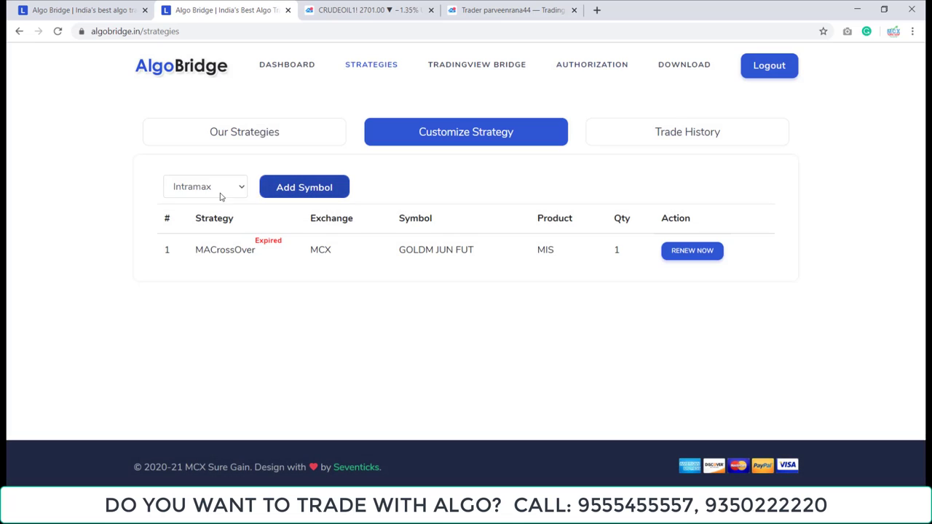
Step: Examine the strategies' trade history and return to the overview of offered strategies
click(686, 131)
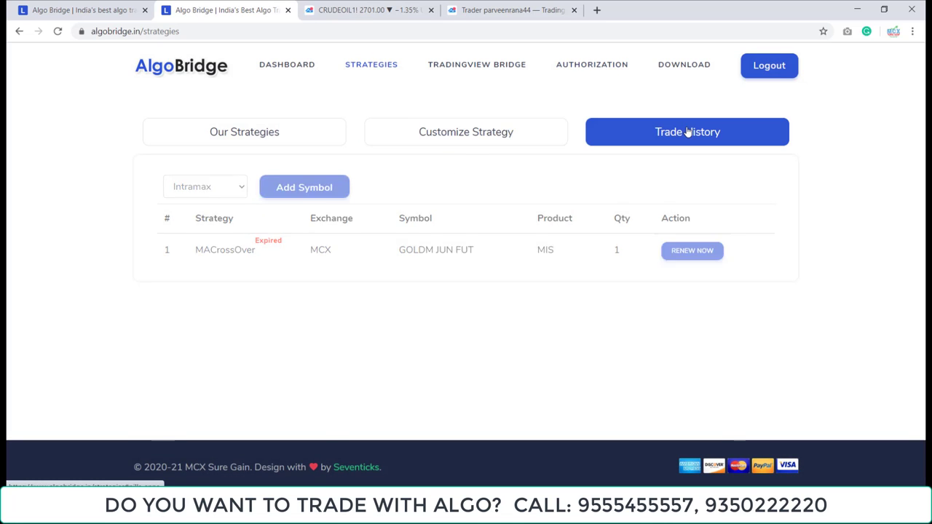
scroll(333, 235, down, 3)
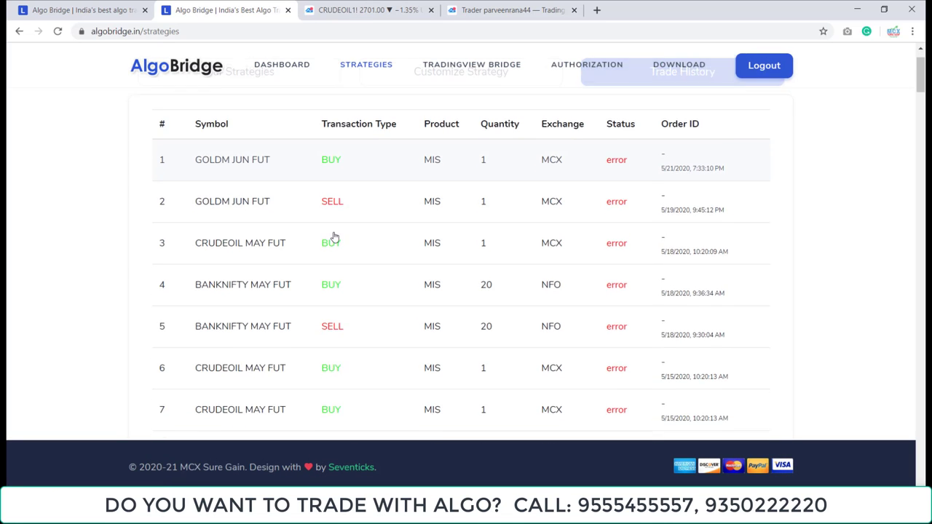
scroll(333, 235, up, 3)
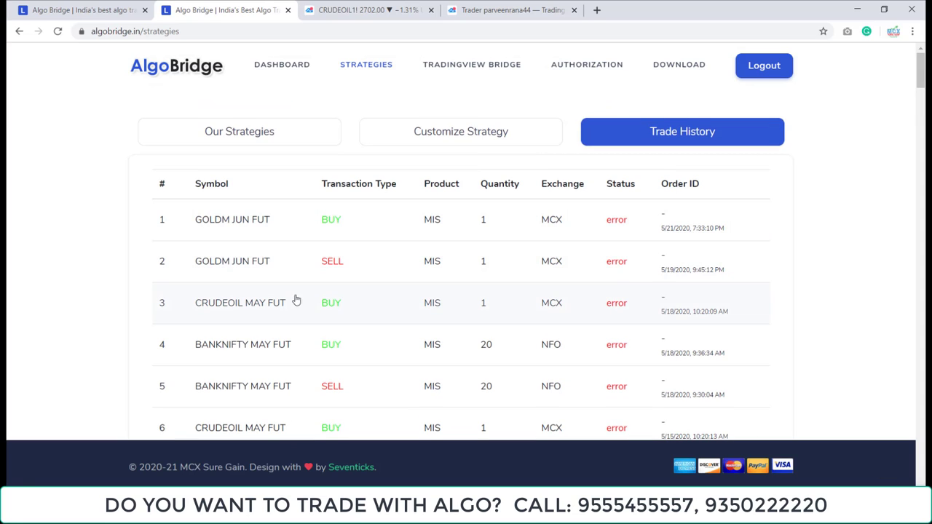
click(452, 130)
click(273, 129)
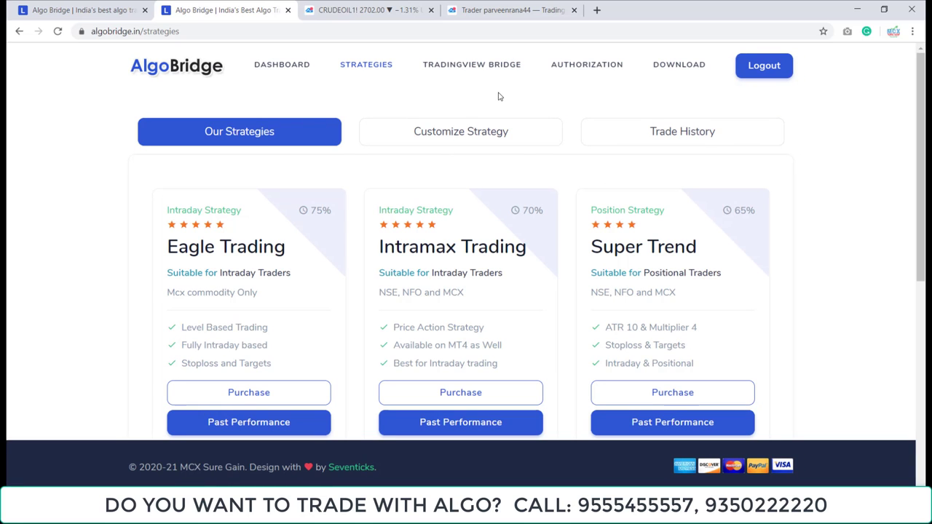
Step: Check the TradingView Bridge symbol list, return to the CRUDEOIL1! chart, and dismiss the Most Capitalized screener alert
click(484, 67)
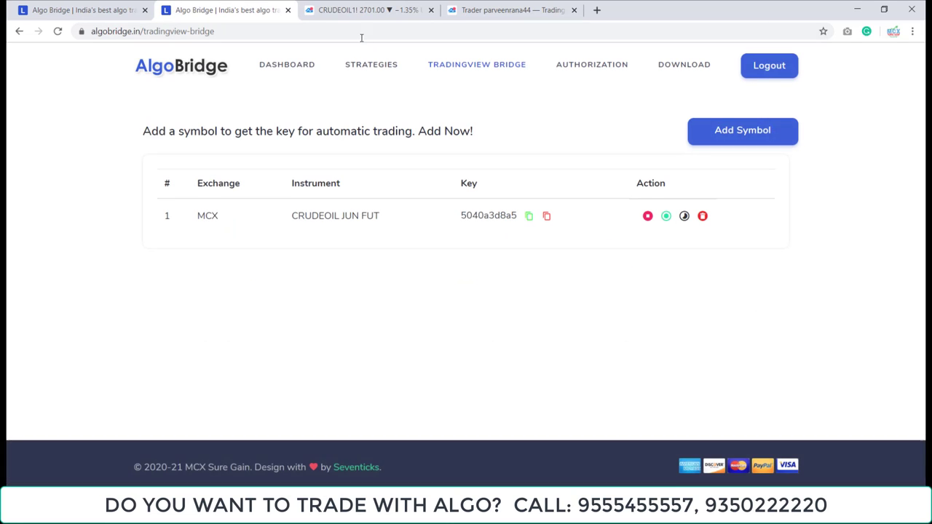
click(363, 13)
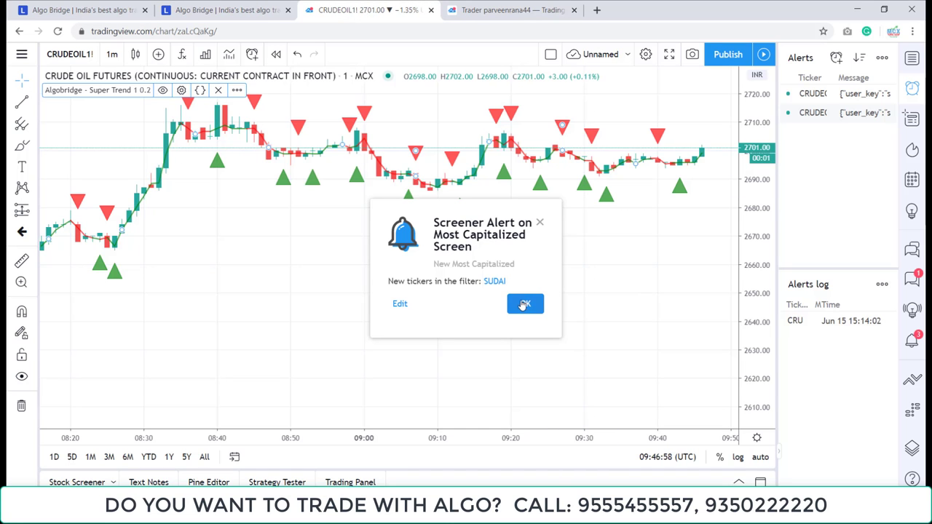
click(527, 306)
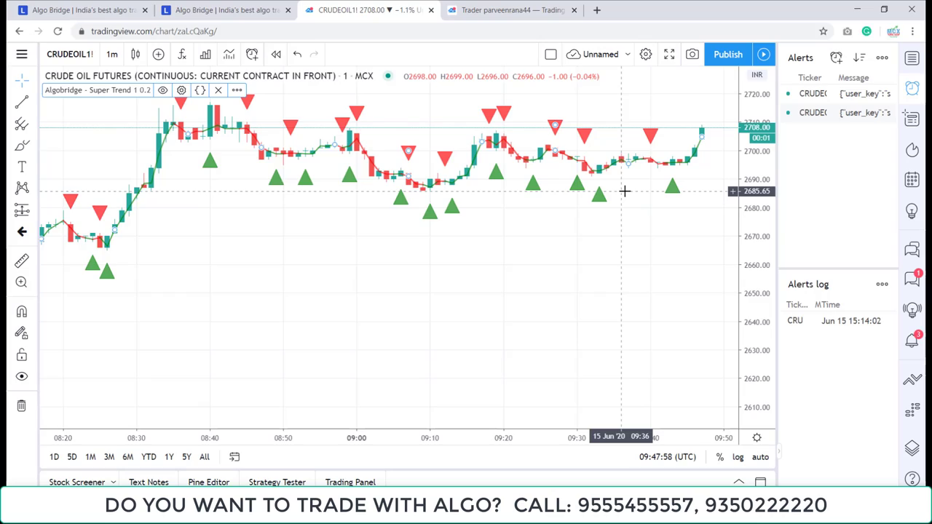
click(598, 484)
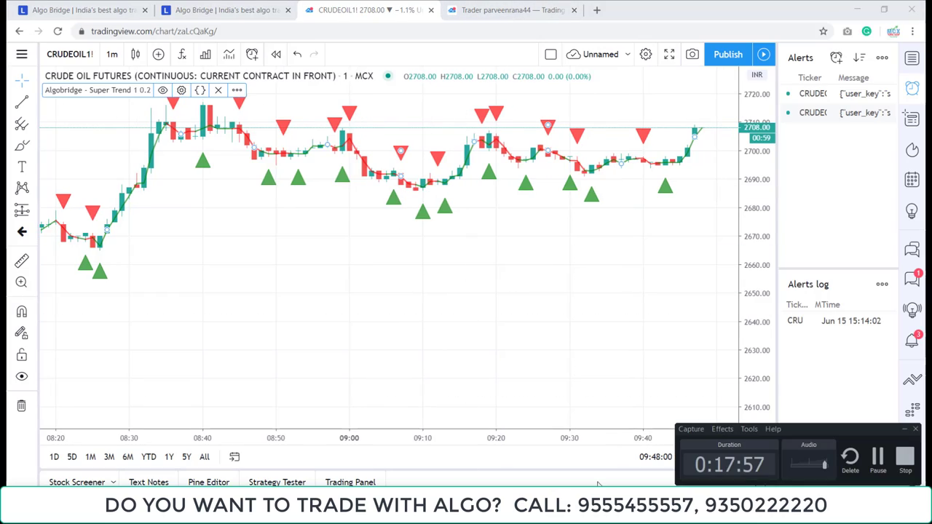
click(905, 458)
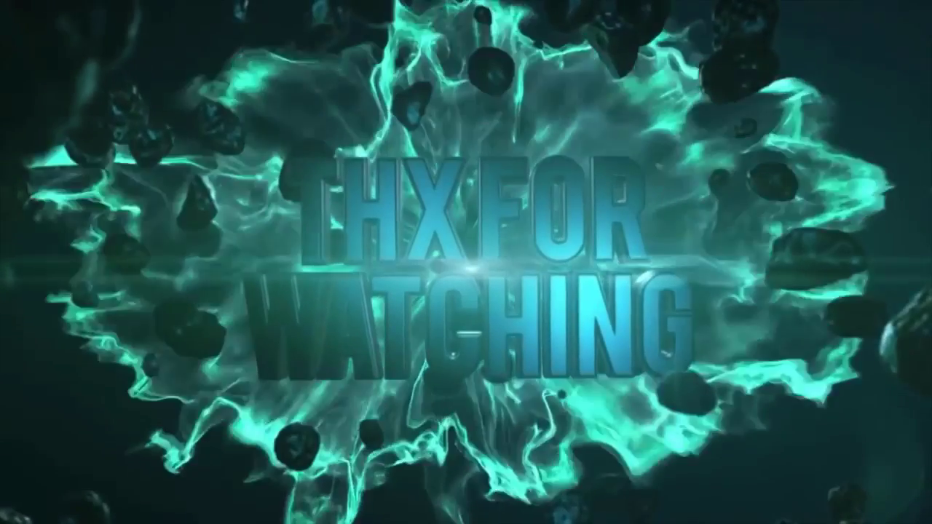